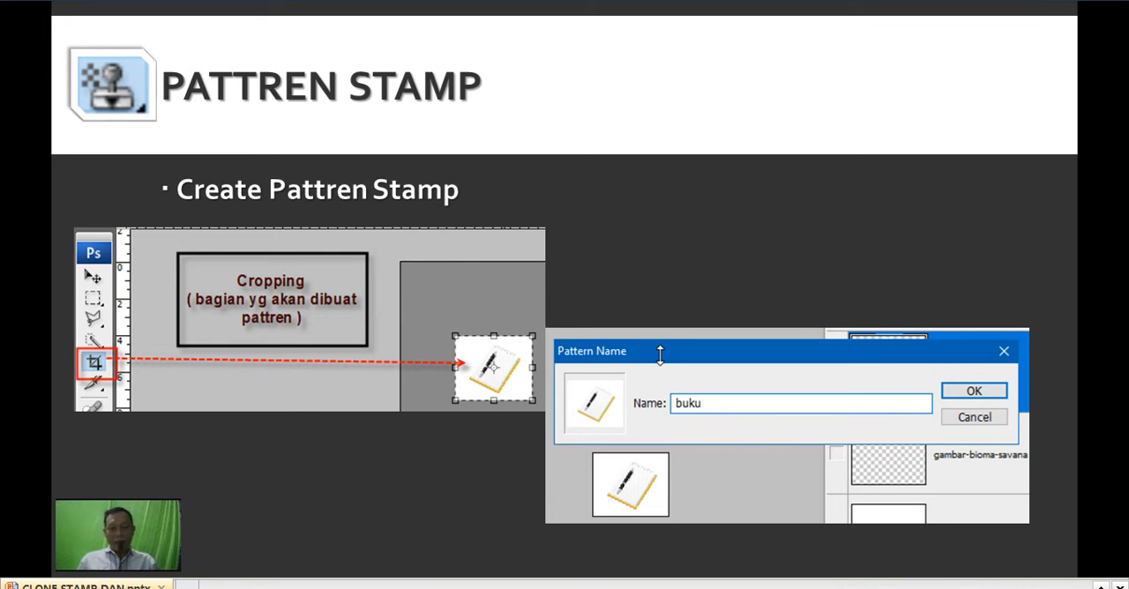
- Advance the presentation to the custom pattern Fill slide and switch to Adobe Photoshop
key("Right")
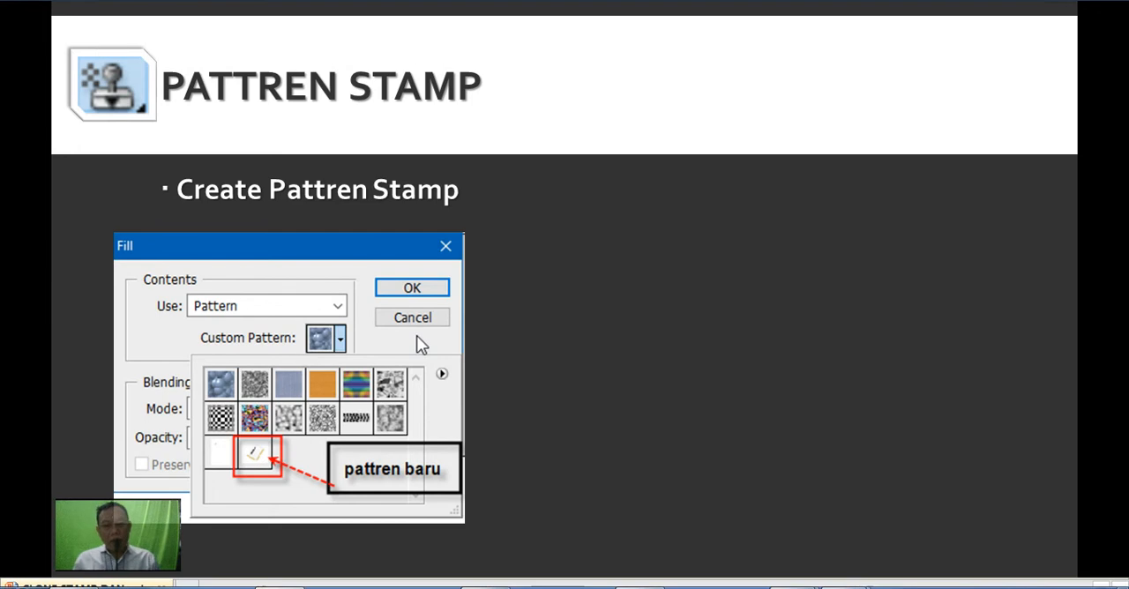
mouse_move(485, 587)
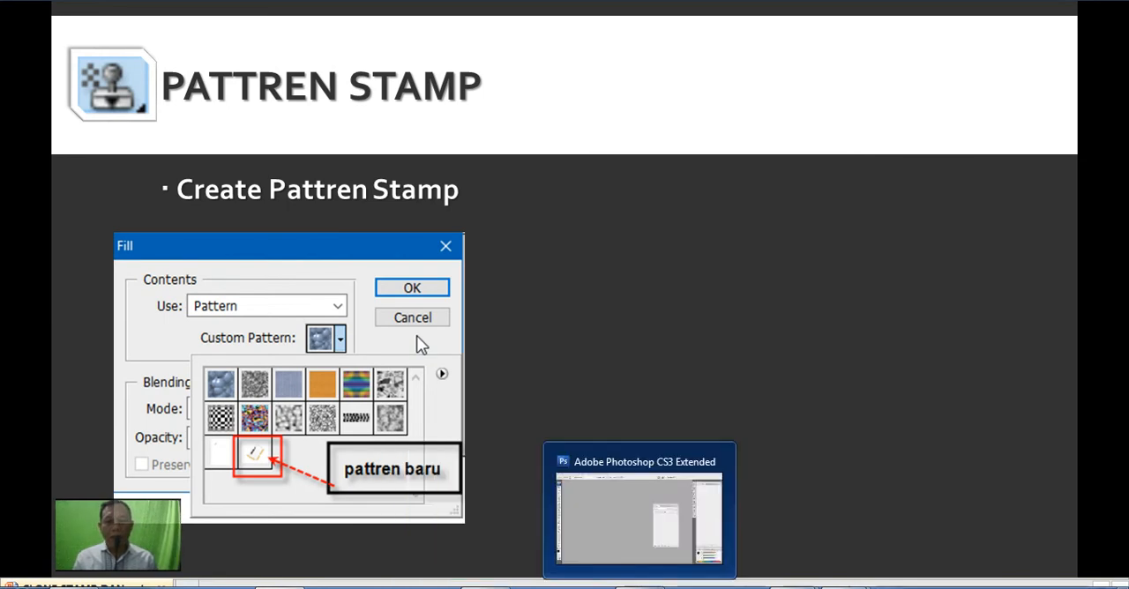
left_click(640, 587)
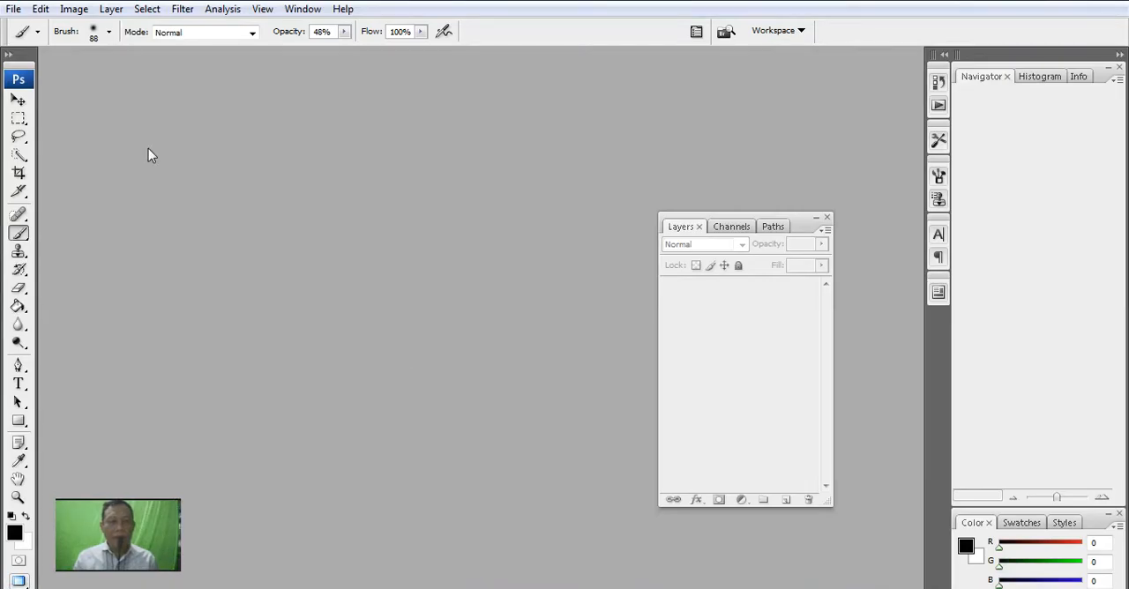
left_click(15, 9)
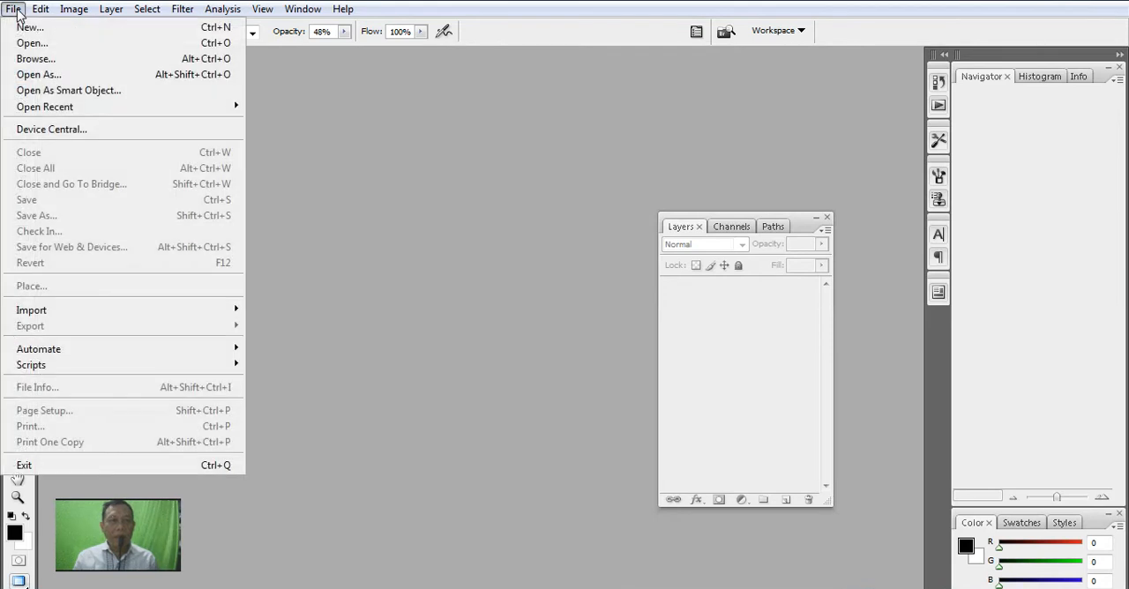
left_click(35, 33)
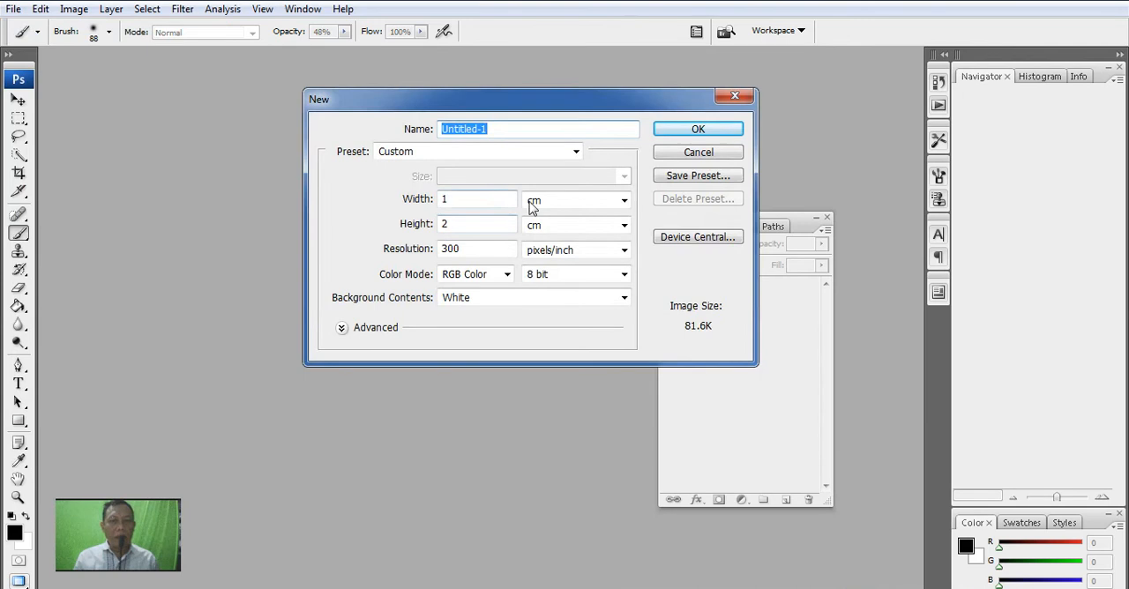
left_click(574, 152)
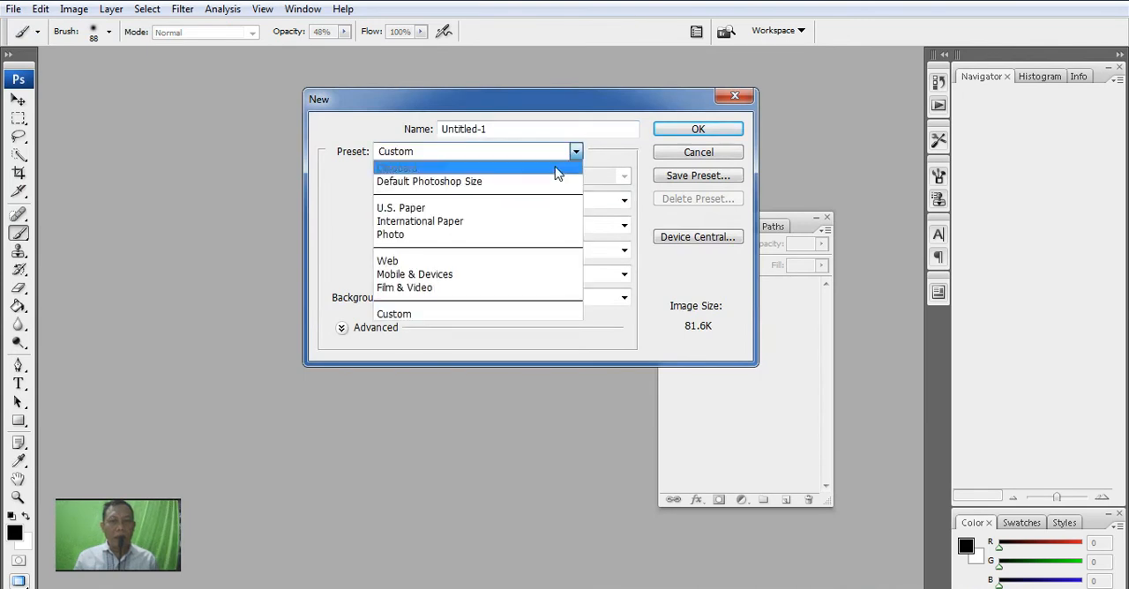
left_click(486, 221)
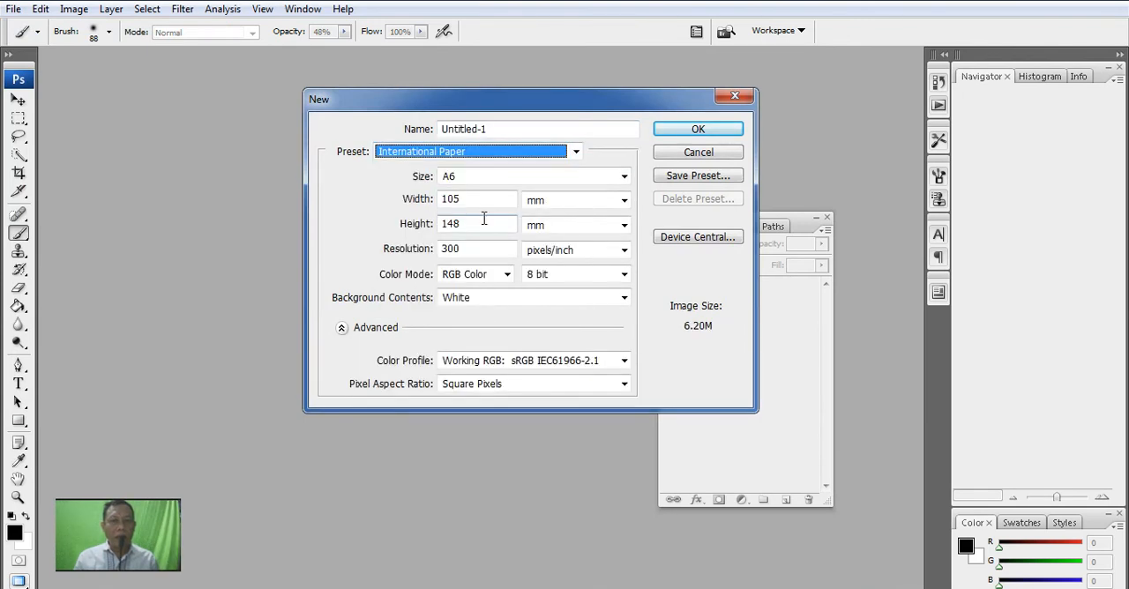
left_click(574, 207)
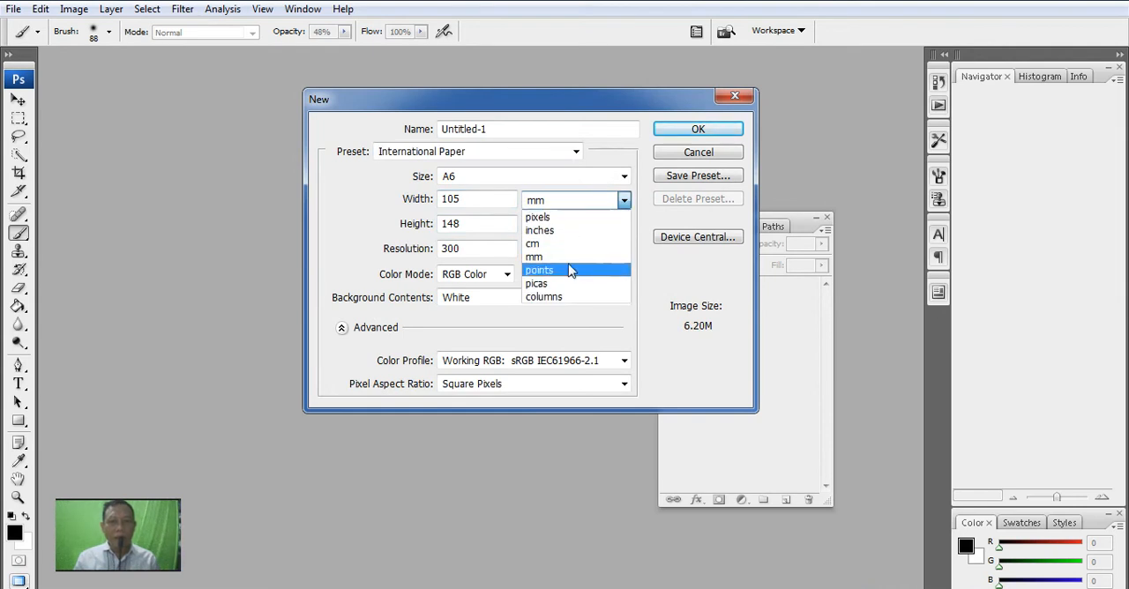
left_click(693, 164)
left_click(695, 155)
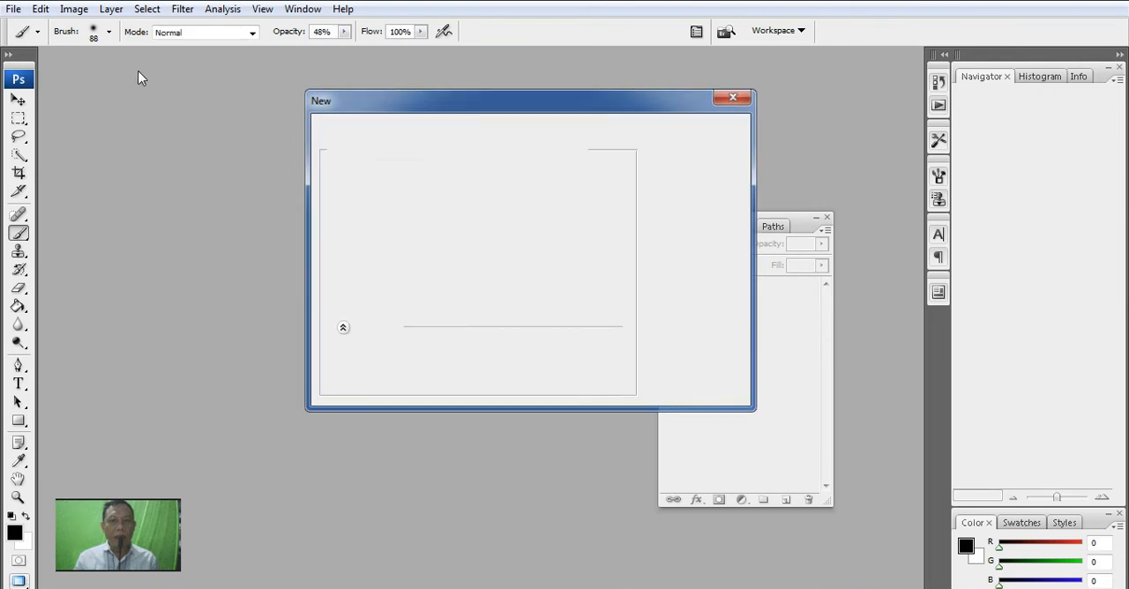
- Open gambar-bioma-savana.jpg from the PERT-8 folder under ####fullonline, DESAIIN GRAFIS-1 (PHOTOSOP DSR) on drive E
left_click(14, 9)
left_click(27, 43)
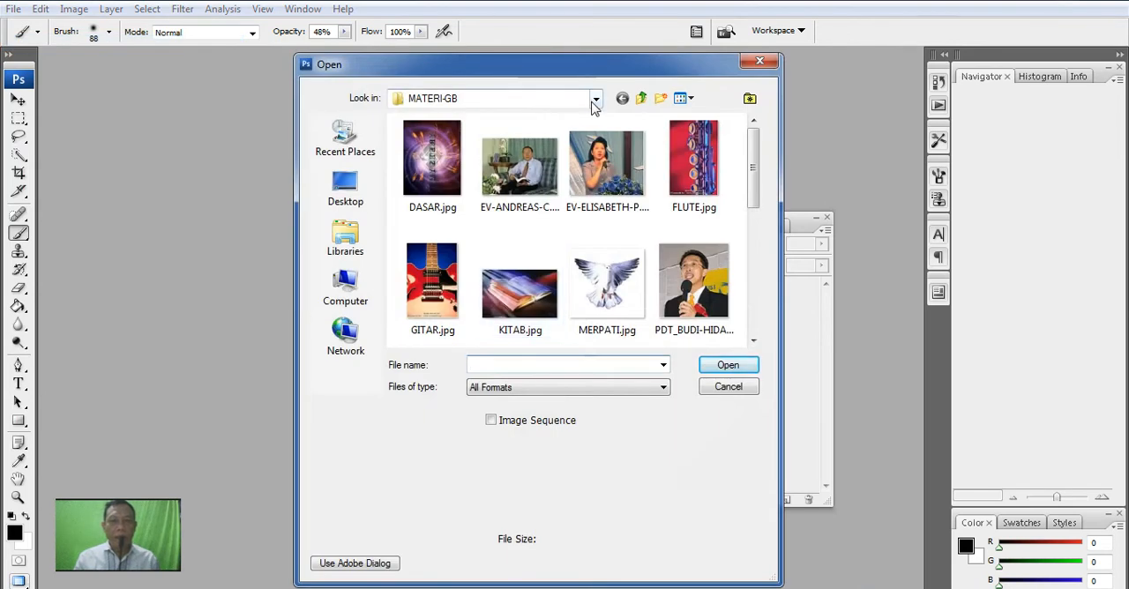
left_click(596, 99)
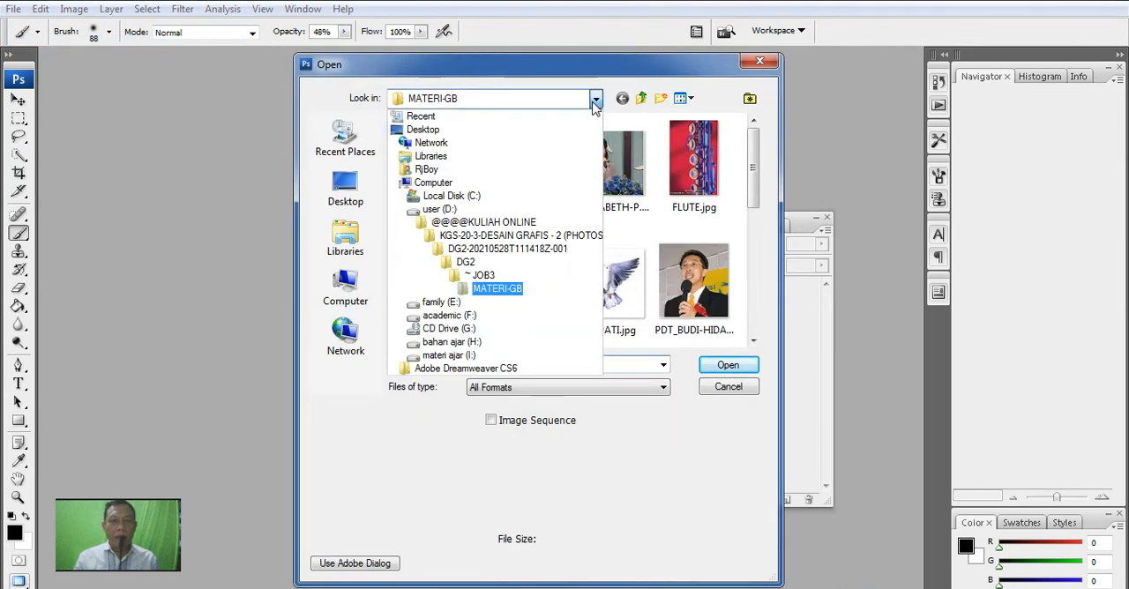
left_click(476, 288)
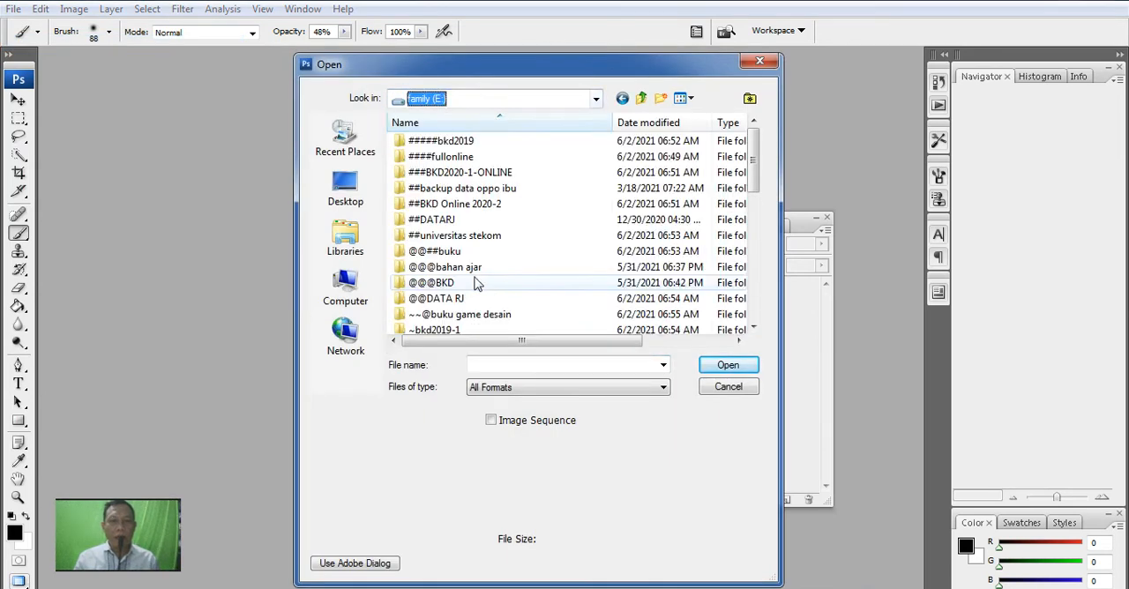
double_click(474, 158)
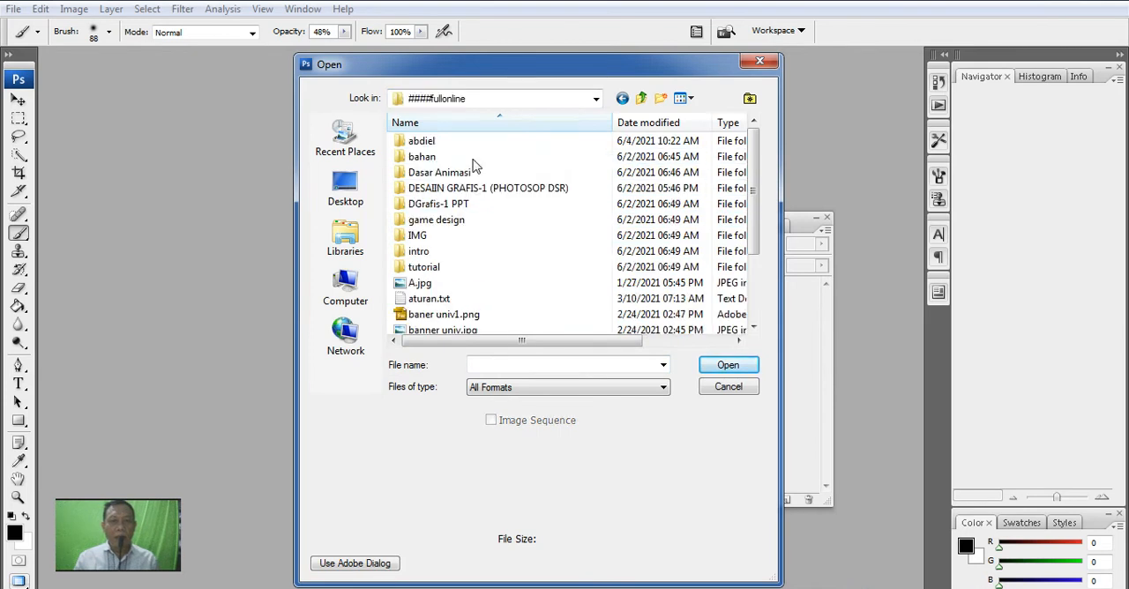
double_click(510, 189)
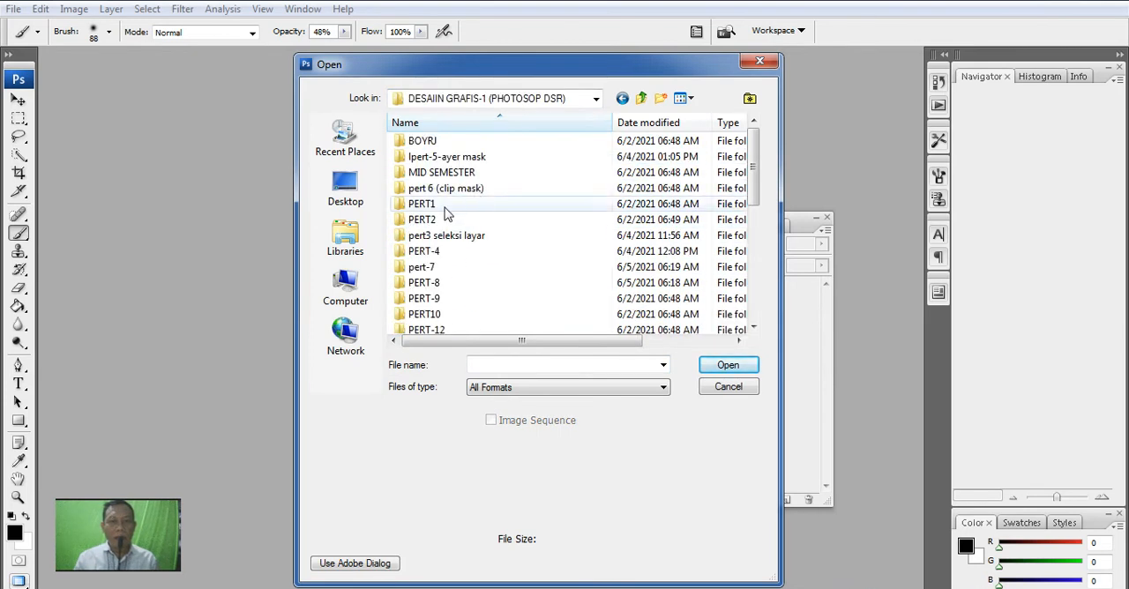
double_click(438, 284)
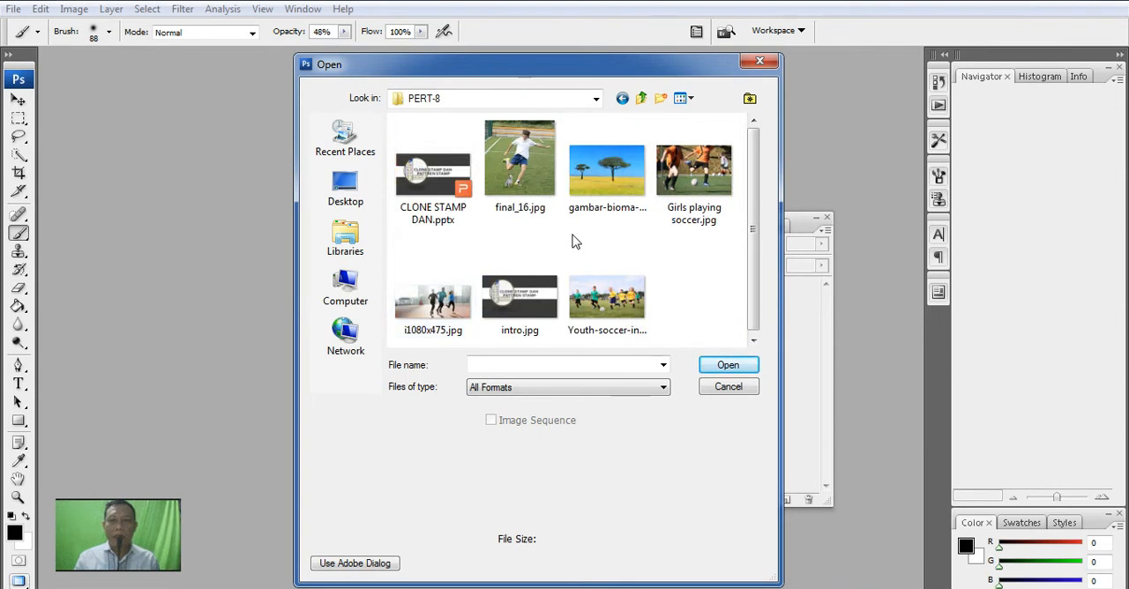
left_click(602, 180)
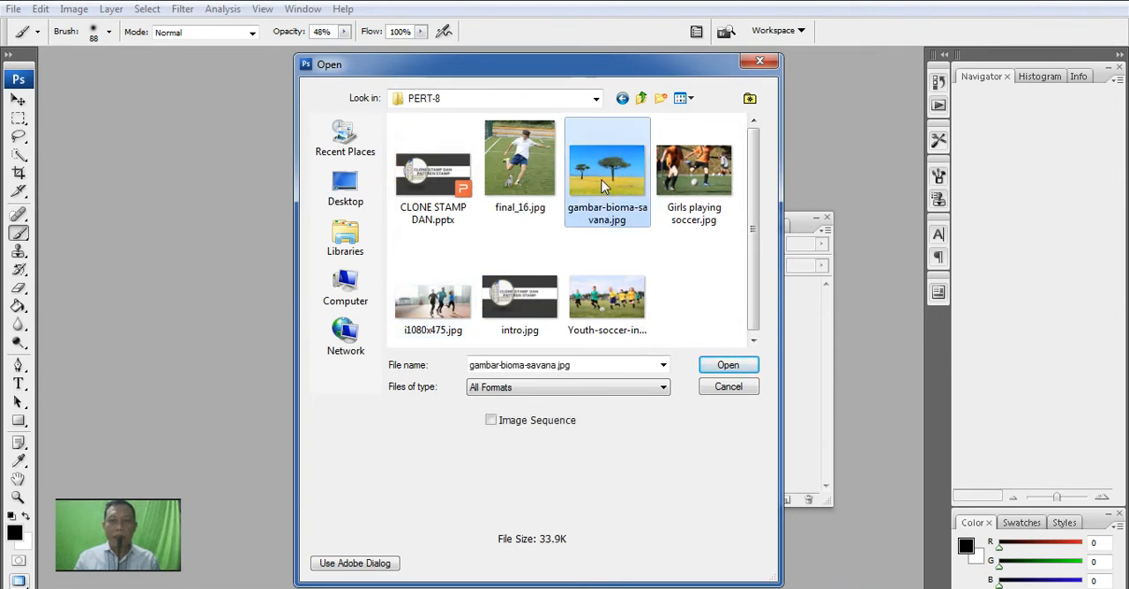
left_click(718, 364)
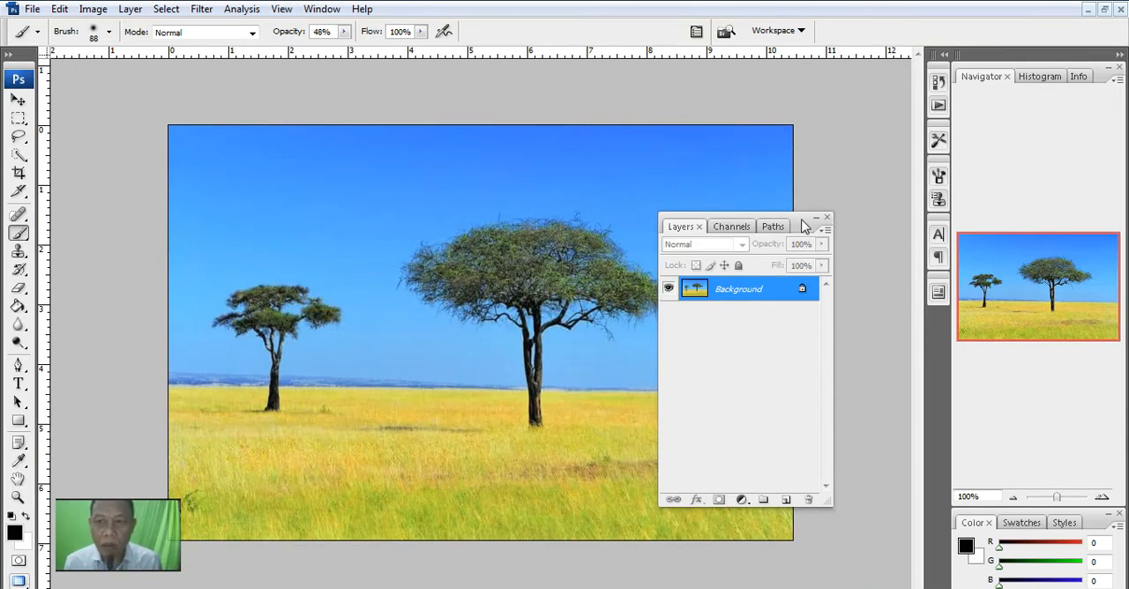
- Uncover the large tree by moving the Layers panel and clone the small tree into the gap beside it using the Clone Stamp tool
left_click_drag(805, 226, 878, 118)
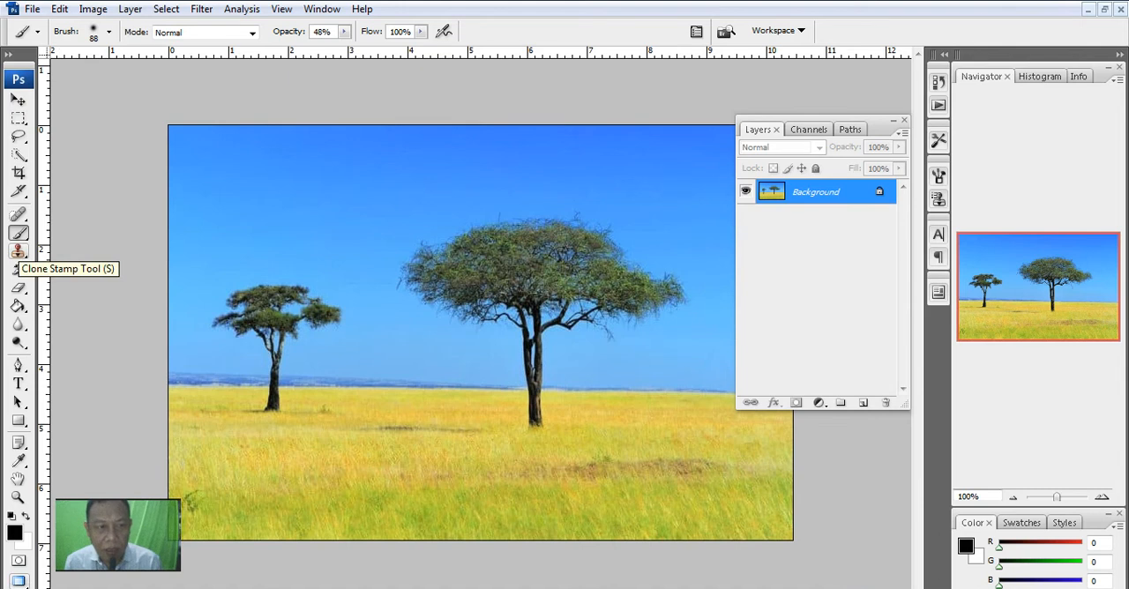
left_click(19, 252)
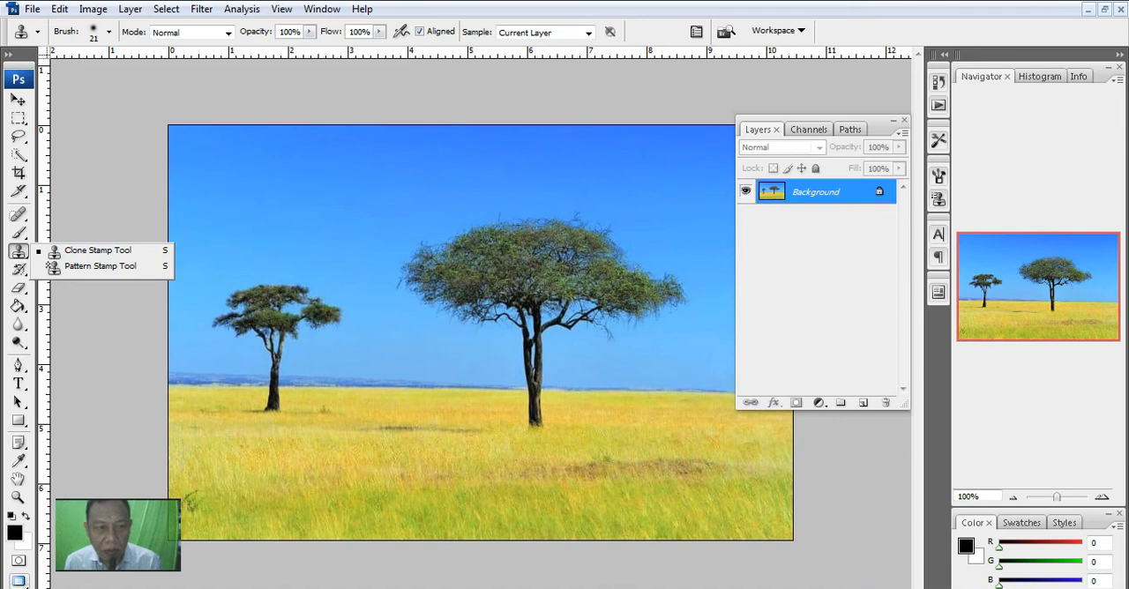
left_click(91, 251)
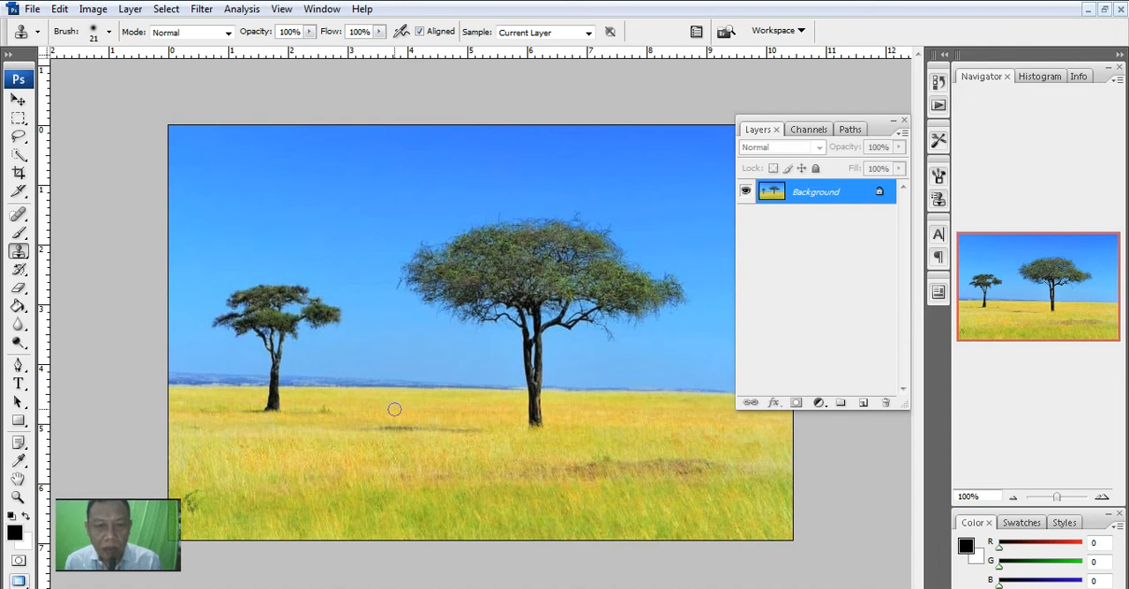
left_click_drag(394, 409, 396, 403)
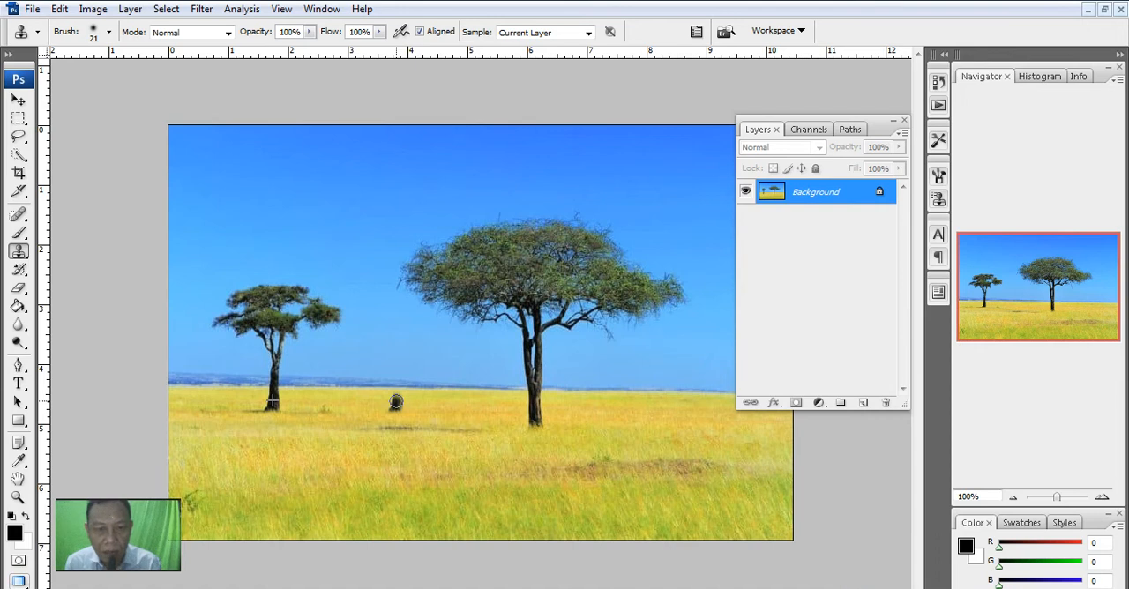
left_click_drag(396, 402, 396, 408)
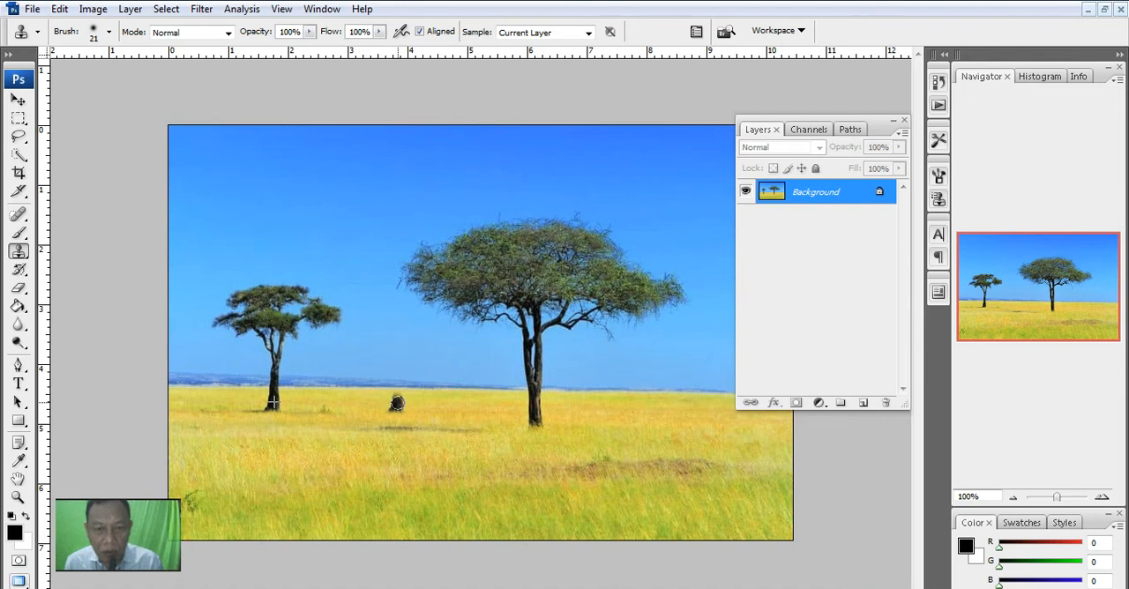
mouse_move(397, 404)
left_mouse_down()
mouse_move(396, 352)
mouse_move(412, 327)
mouse_move(401, 358)
mouse_move(393, 336)
mouse_move(363, 333)
left_mouse_up()
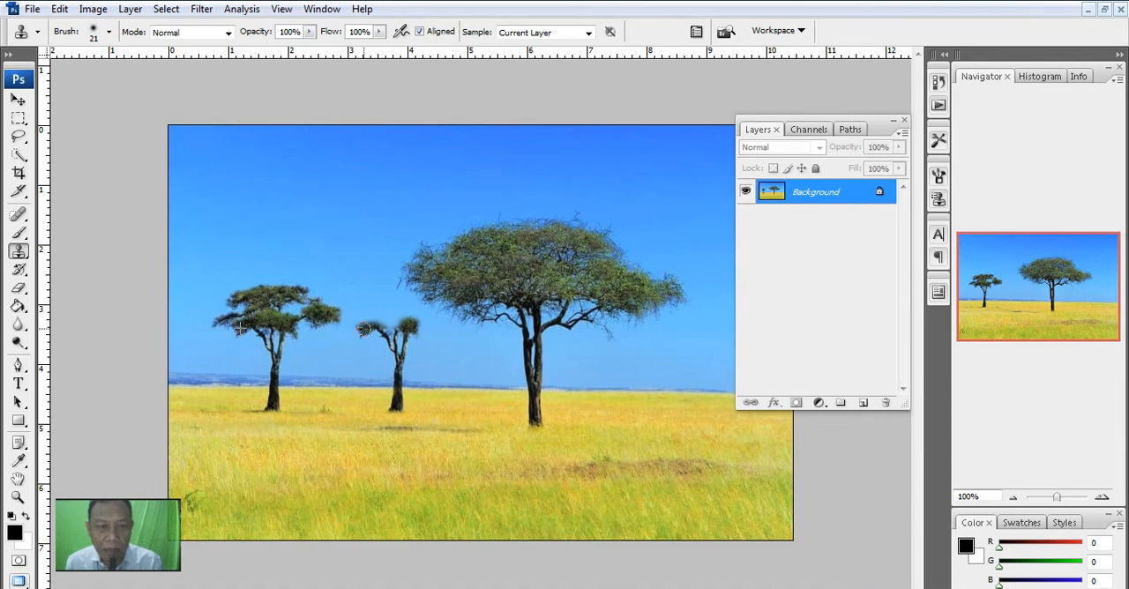
mouse_move(352, 324)
left_mouse_down()
mouse_move(377, 304)
mouse_move(357, 303)
mouse_move(384, 288)
mouse_move(425, 288)
mouse_move(408, 294)
mouse_move(459, 313)
mouse_move(435, 322)
mouse_move(429, 303)
mouse_move(388, 310)
mouse_move(387, 298)
mouse_move(385, 316)
mouse_move(403, 320)
mouse_move(380, 323)
mouse_move(421, 319)
left_mouse_up()
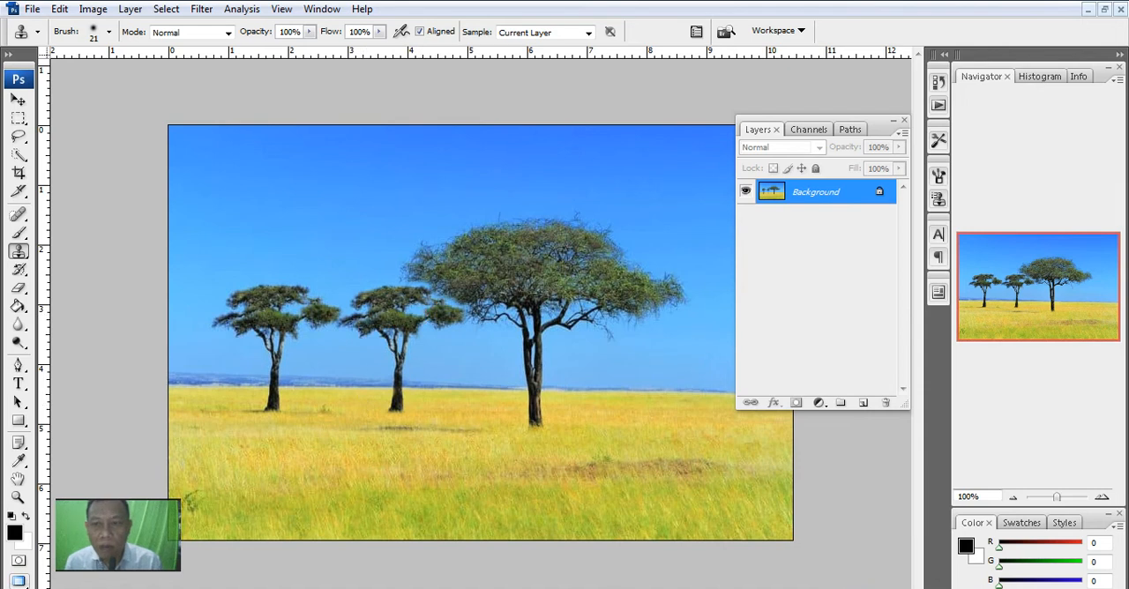
- Dock the Layers panel beside the canvas and clone the large tree, trunk and crown, onto the grass to its lower right
left_click_drag(758, 129, 810, 141)
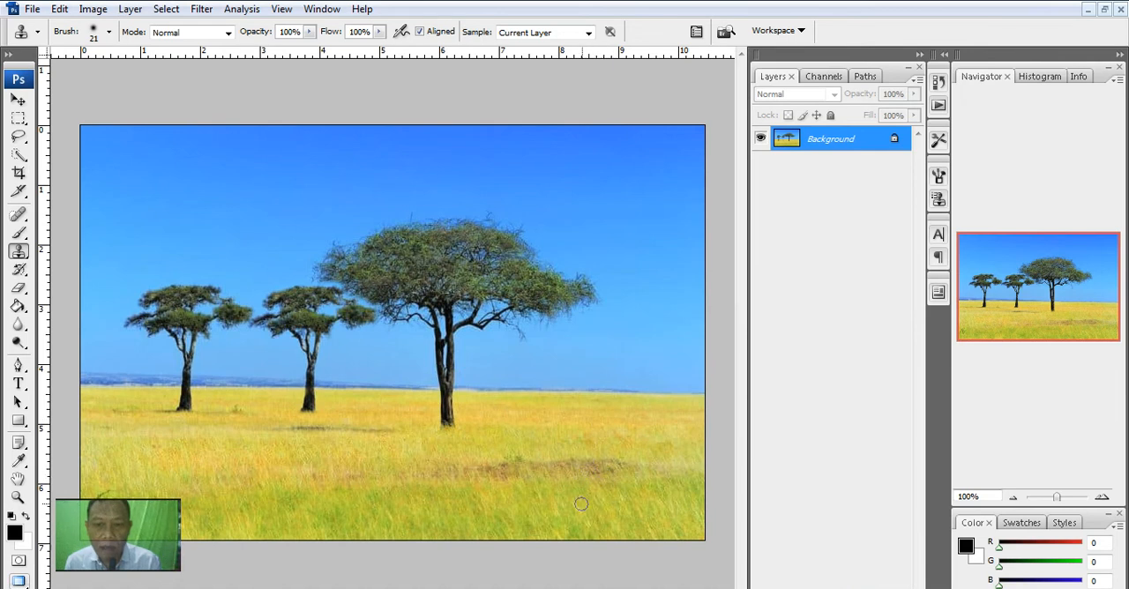
left_click_drag(581, 474, 583, 445)
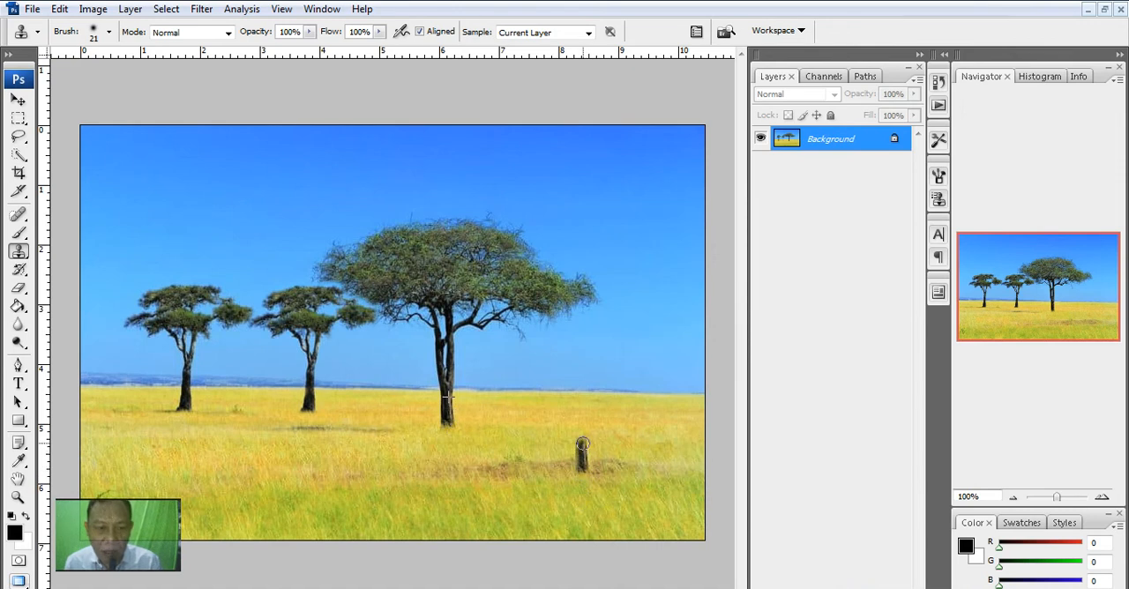
mouse_move(582, 444)
left_mouse_down()
mouse_move(574, 394)
mouse_move(581, 422)
mouse_move(583, 387)
mouse_move(605, 361)
mouse_move(657, 379)
mouse_move(642, 358)
mouse_move(701, 347)
mouse_move(690, 335)
mouse_move(679, 355)
mouse_move(667, 343)
mouse_move(658, 331)
mouse_move(684, 323)
mouse_move(670, 319)
mouse_move(653, 343)
mouse_move(621, 339)
mouse_move(609, 353)
mouse_move(629, 328)
left_mouse_up()
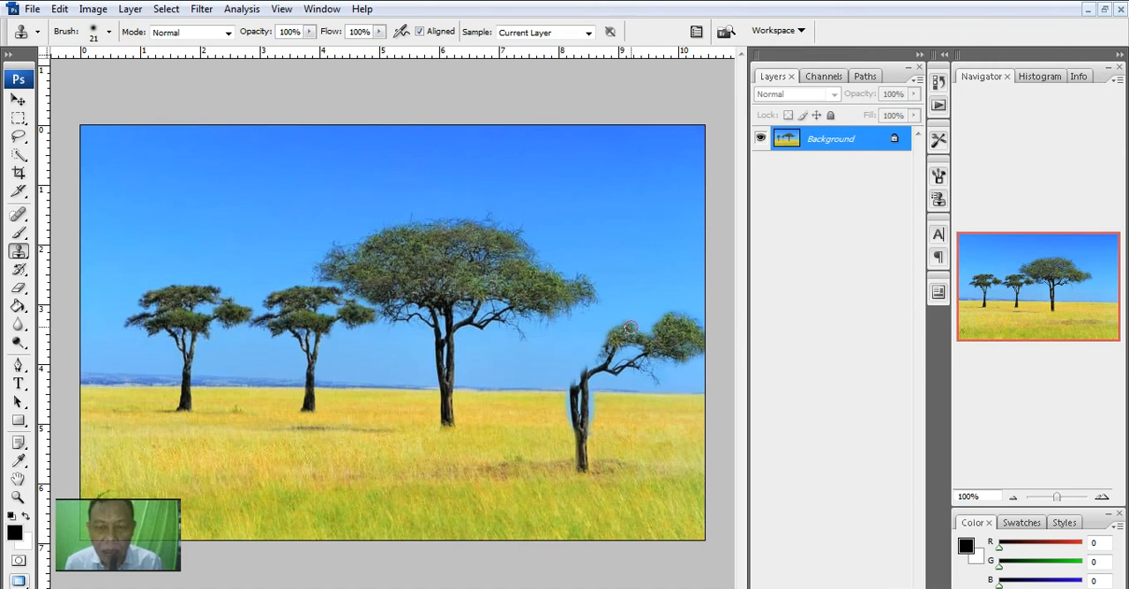
mouse_move(630, 328)
left_mouse_down()
mouse_move(678, 321)
mouse_move(594, 270)
mouse_move(625, 285)
mouse_move(597, 282)
mouse_move(607, 293)
mouse_move(640, 303)
mouse_move(608, 296)
mouse_move(625, 311)
mouse_move(597, 306)
mouse_move(614, 310)
mouse_move(596, 315)
mouse_move(612, 320)
mouse_move(599, 327)
mouse_move(579, 309)
mouse_move(571, 316)
mouse_move(600, 347)
left_mouse_up()
mouse_move(591, 362)
left_mouse_down()
mouse_move(604, 348)
mouse_move(572, 385)
mouse_move(562, 332)
mouse_move(561, 358)
mouse_move(528, 364)
mouse_move(496, 332)
mouse_move(533, 333)
mouse_move(510, 314)
mouse_move(530, 329)
mouse_move(547, 314)
mouse_move(538, 348)
mouse_move(587, 339)
mouse_move(571, 366)
mouse_move(577, 327)
mouse_move(566, 313)
mouse_move(585, 302)
mouse_move(575, 282)
mouse_move(590, 269)
mouse_move(559, 278)
mouse_move(575, 363)
left_mouse_up()
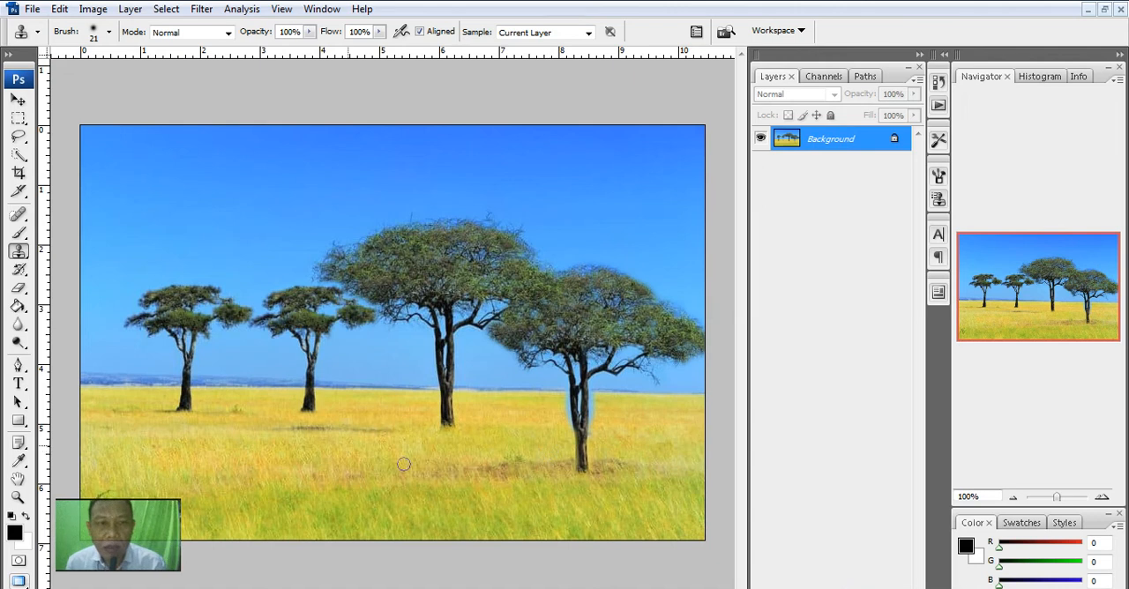
- Open Youth-soccer-indiana.jpg from the PERT-8 folder
left_click(32, 9)
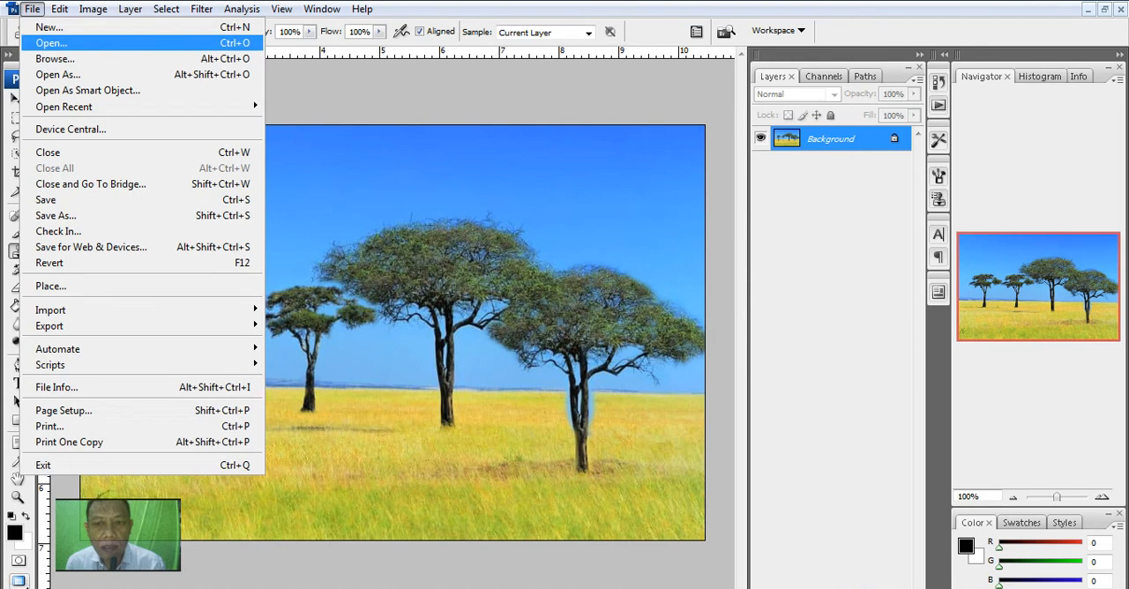
left_click(51, 43)
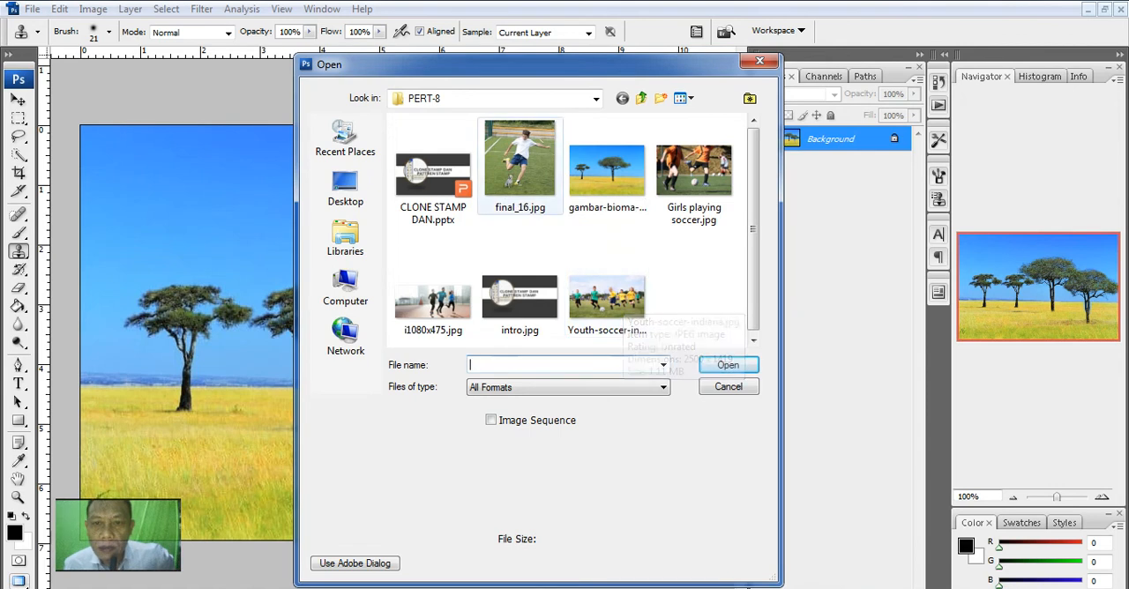
left_click(521, 168)
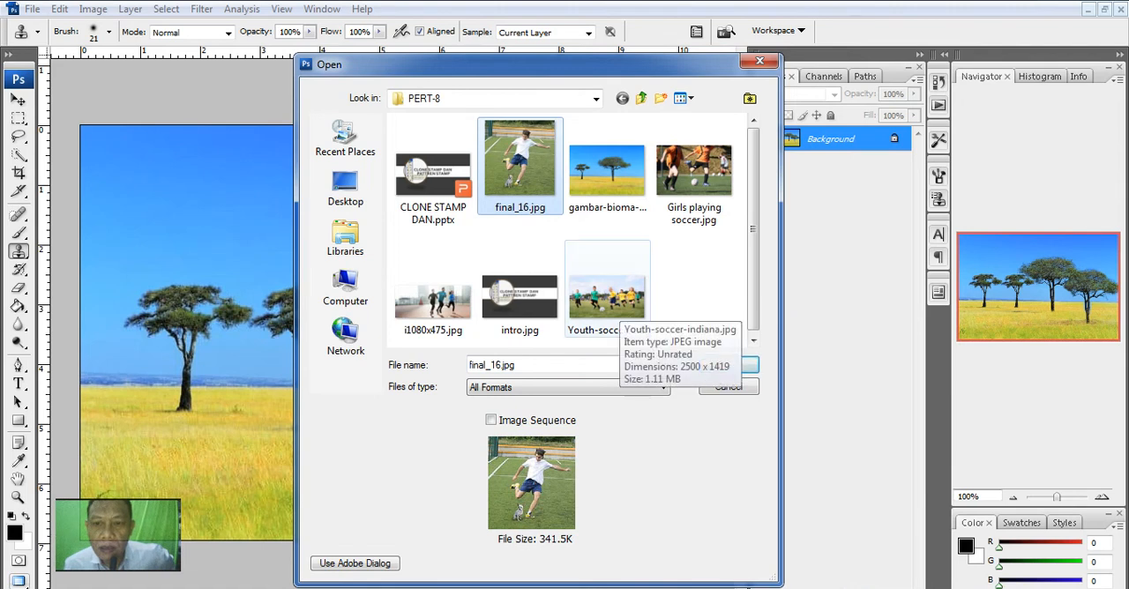
left_click(607, 295)
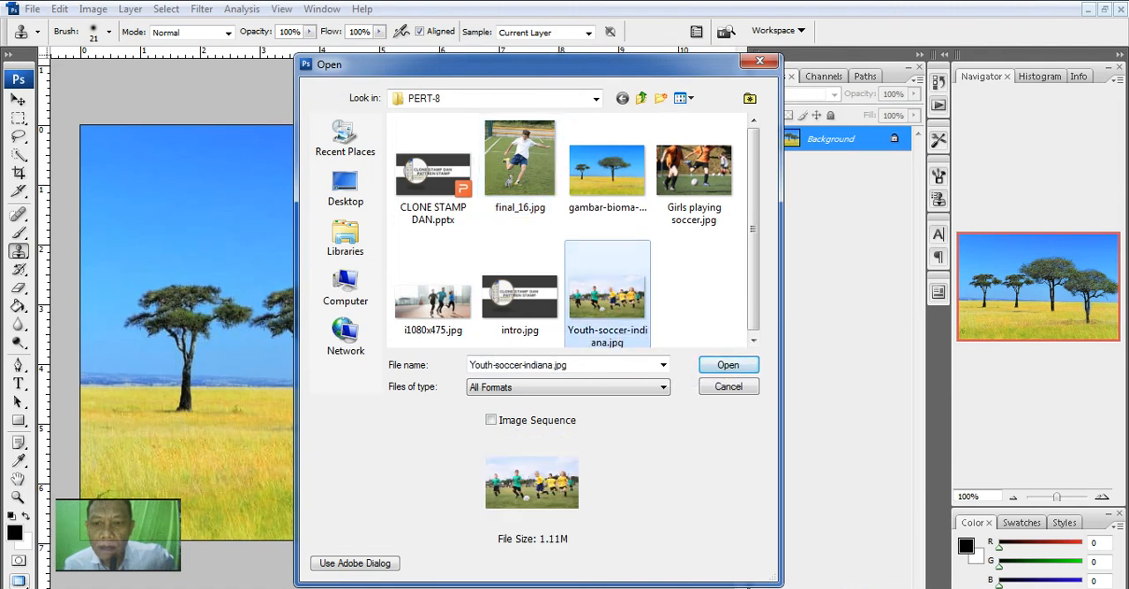
double_click(607, 296)
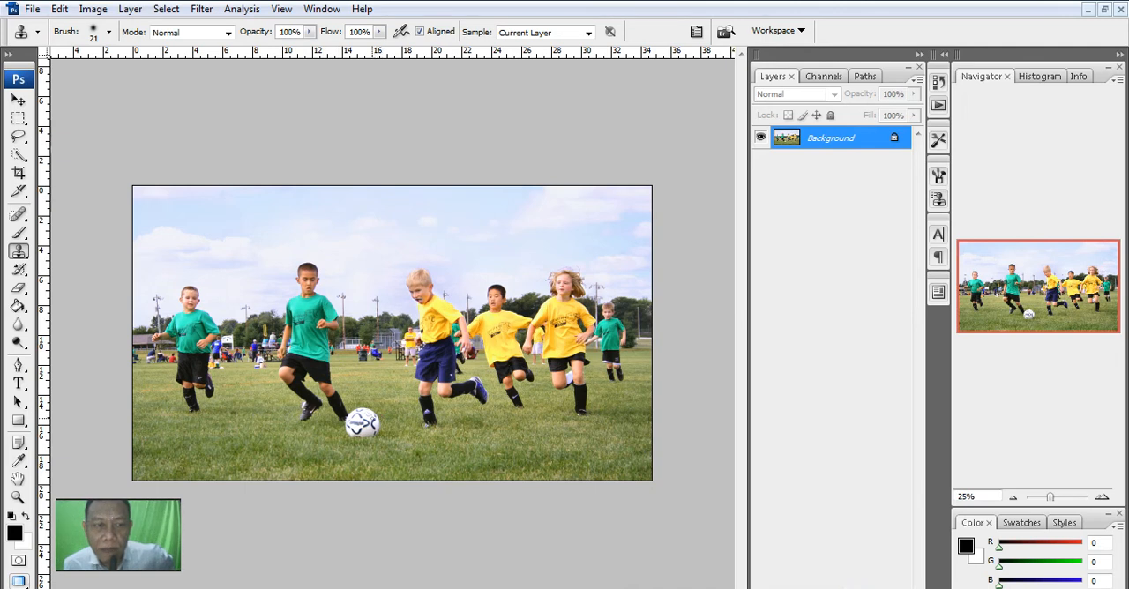
- Set the Clone Stamp brush to 28 px and clone the soccer ball to the feet of the long-haired player in yellow
right_click(375, 416)
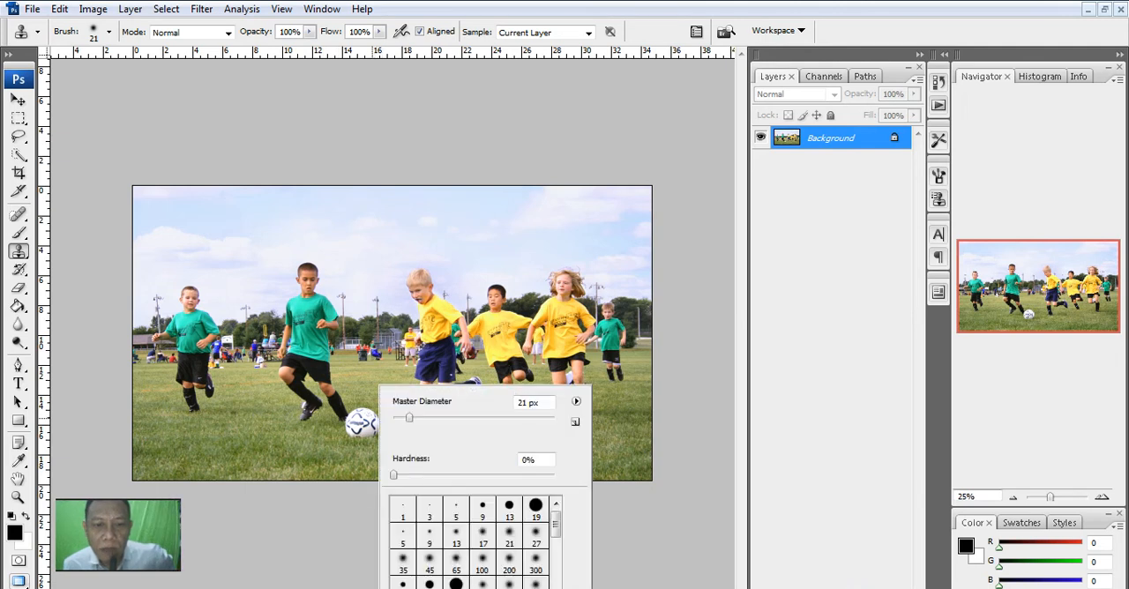
left_click_drag(409, 418, 410, 418)
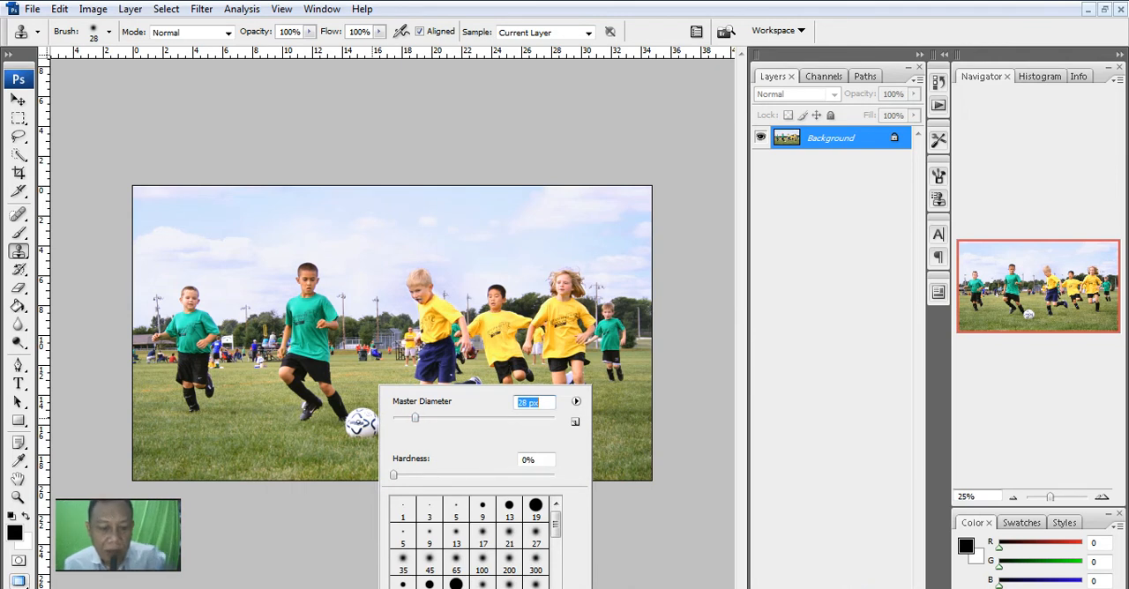
left_click(327, 522)
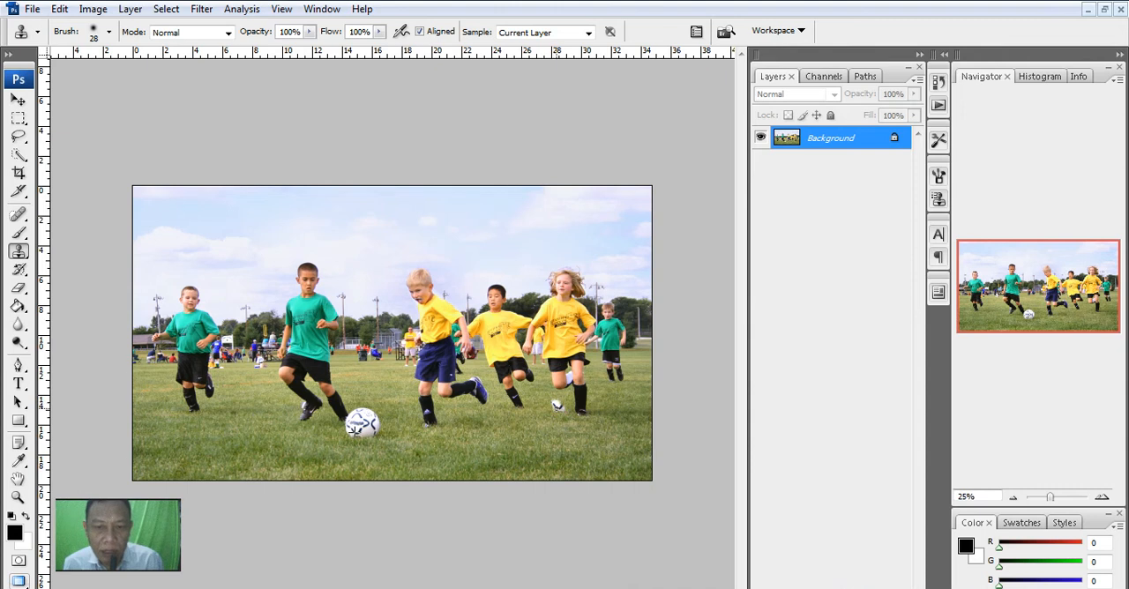
mouse_move(552, 403)
left_mouse_down()
mouse_move(570, 405)
mouse_move(568, 395)
left_mouse_up()
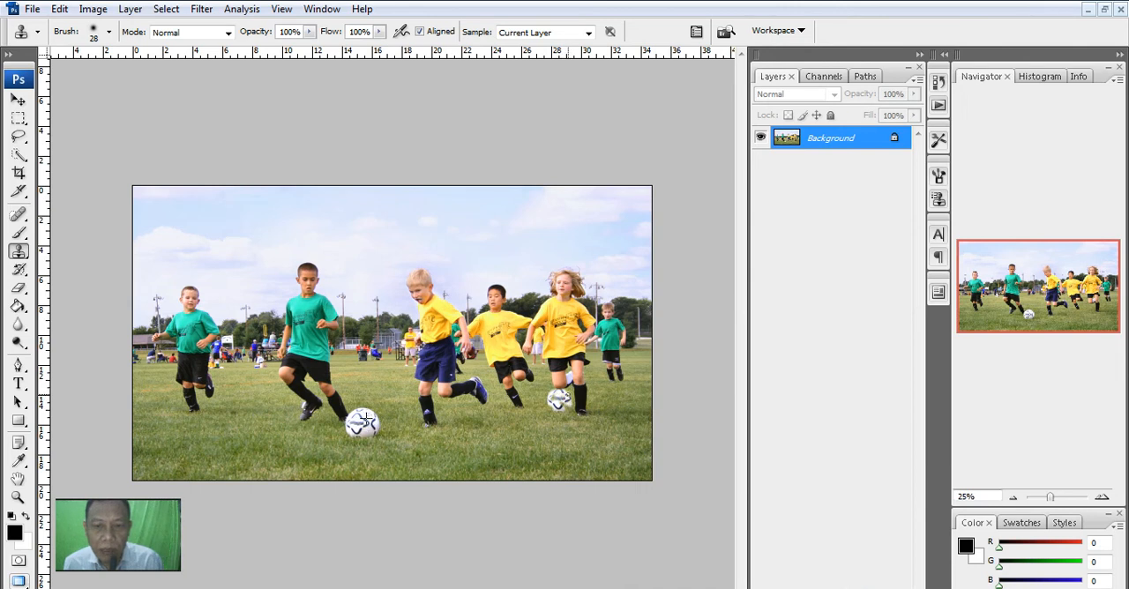
left_click_drag(568, 395, 569, 405)
mouse_move(569, 396)
left_mouse_down()
mouse_move(558, 388)
mouse_move(551, 405)
mouse_move(574, 400)
left_mouse_up()
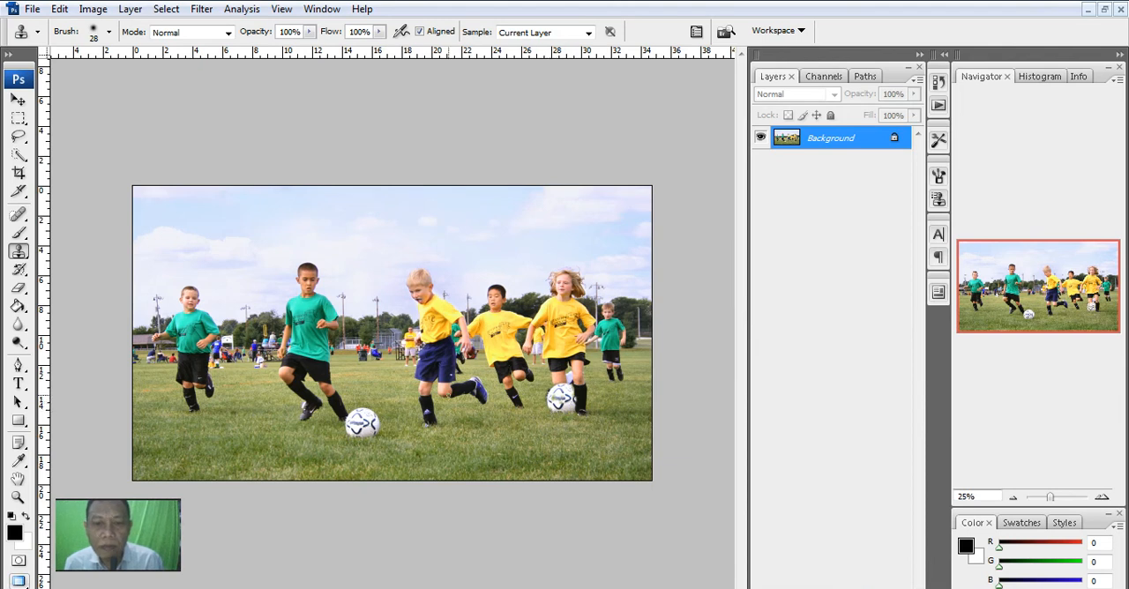
- Set the Clone Stamp brush to 125 px and clone the leftmost boy in green into the gap behind the ball
right_click(393, 375)
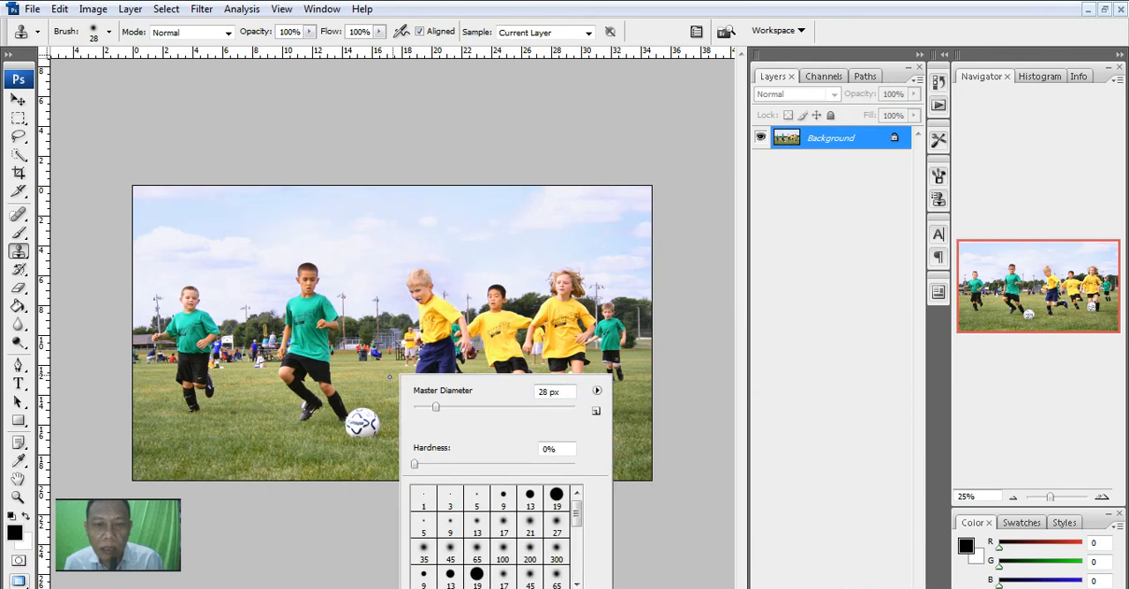
left_click_drag(436, 407, 505, 407)
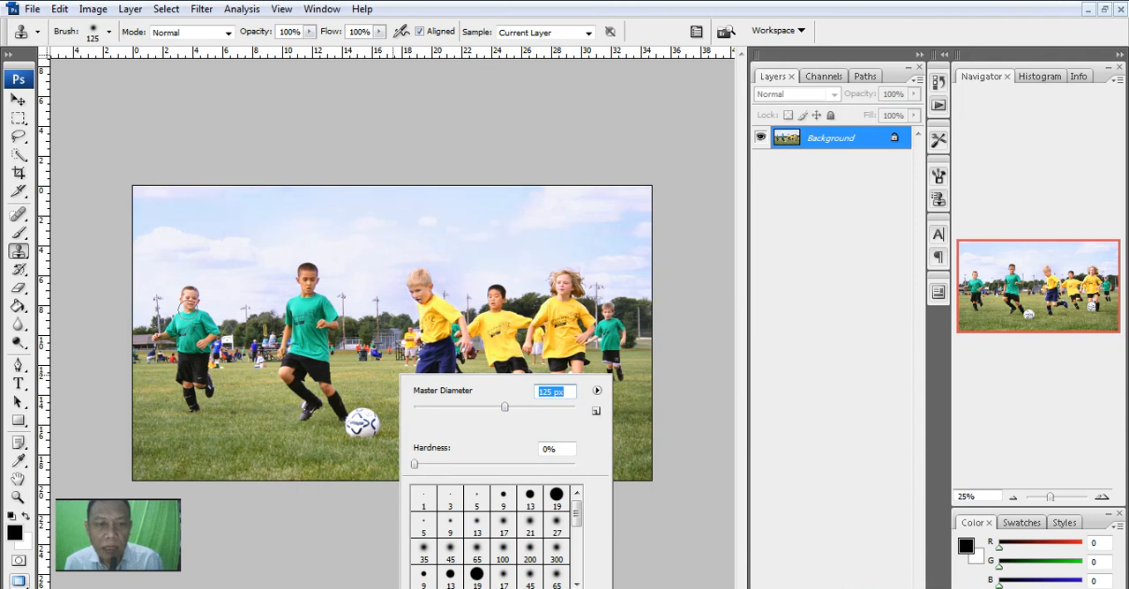
left_click(192, 406, "alt")
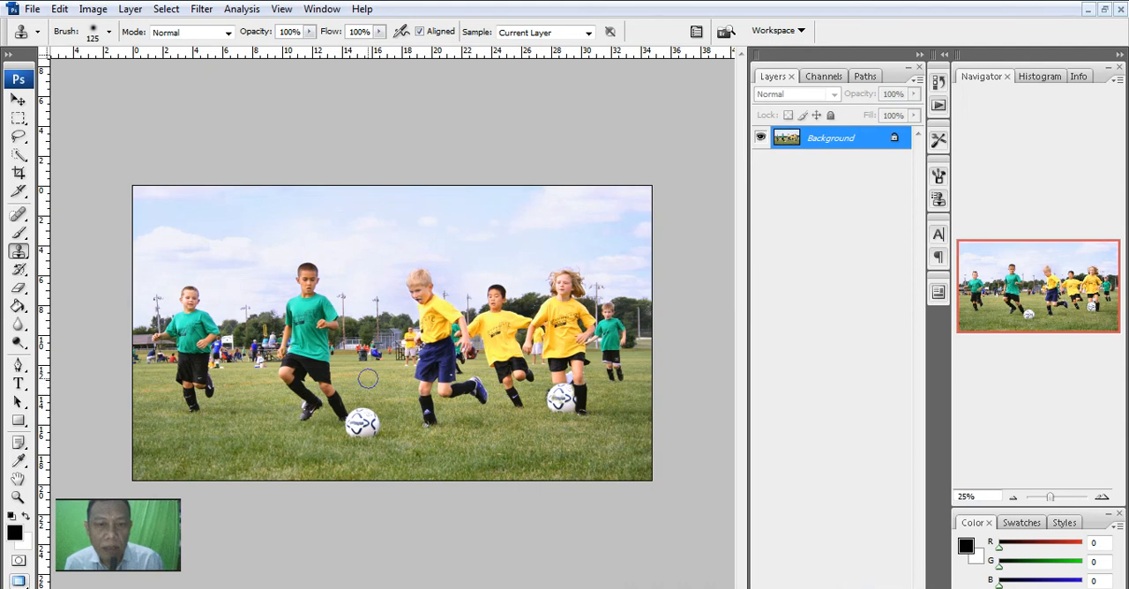
mouse_move(367, 375)
left_mouse_down()
mouse_move(363, 339)
mouse_move(382, 364)
mouse_move(366, 328)
mouse_move(378, 318)
mouse_move(361, 305)
mouse_move(367, 284)
mouse_move(375, 301)
mouse_move(353, 312)
mouse_move(347, 298)
mouse_move(365, 275)
mouse_move(360, 299)
mouse_move(342, 308)
mouse_move(381, 311)
mouse_move(380, 299)
mouse_move(366, 367)
left_mouse_up()
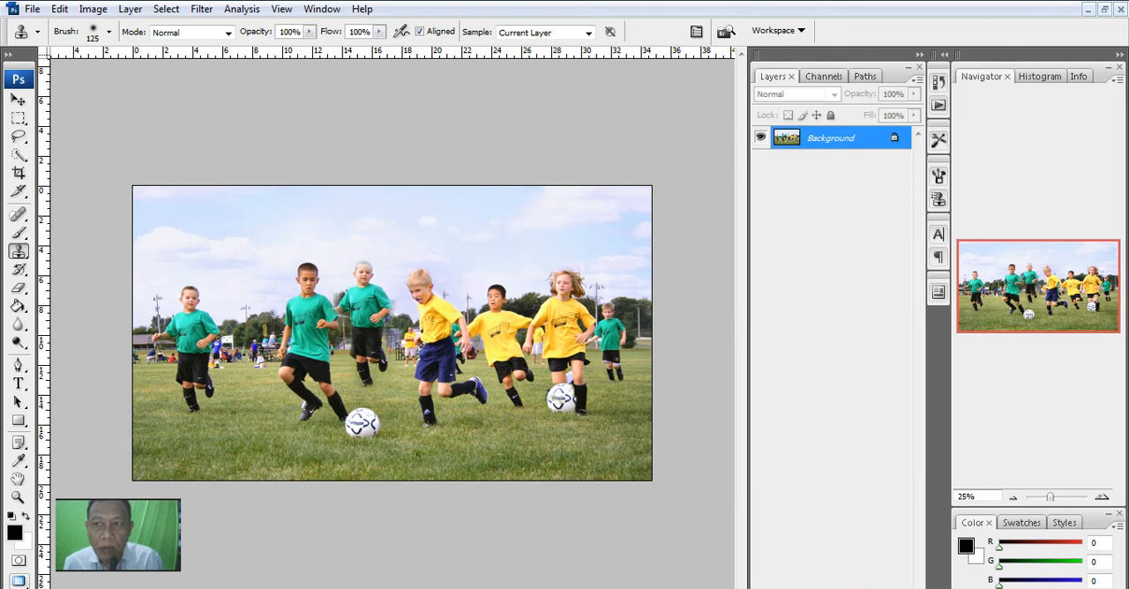
- Add a new layer and clone the blond boy in yellow onto it between the two boys in green
left_click(920, 54)
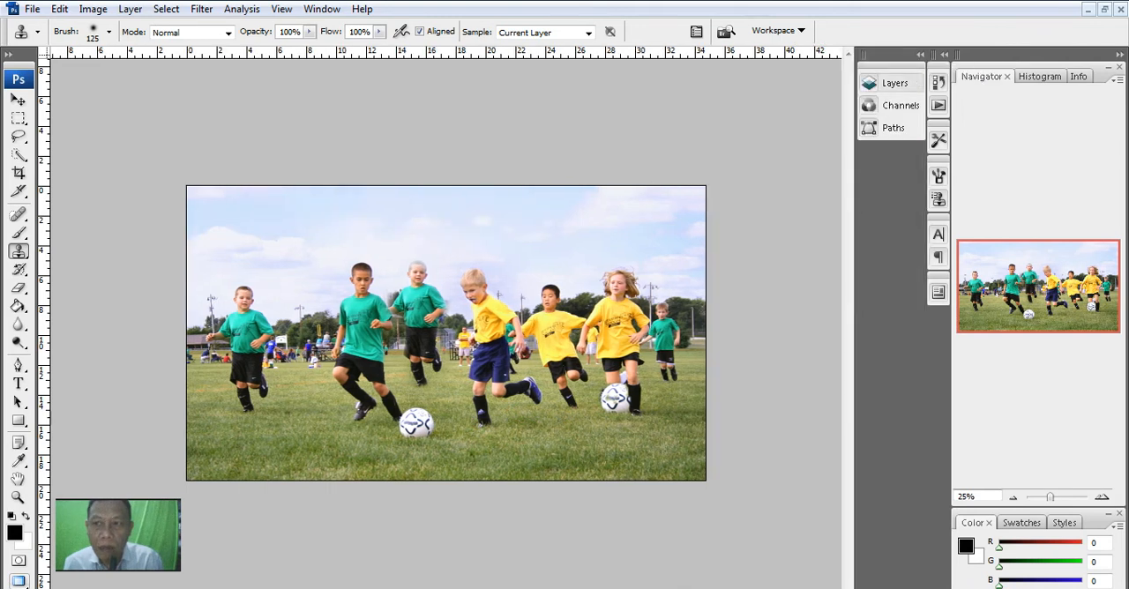
left_click(895, 83)
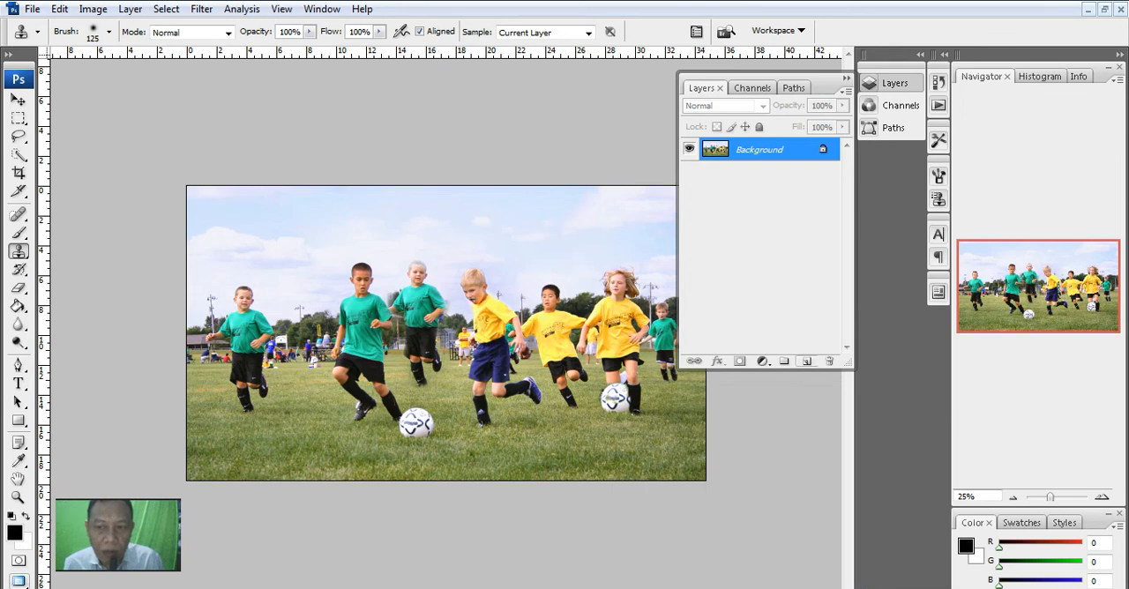
left_click(807, 361)
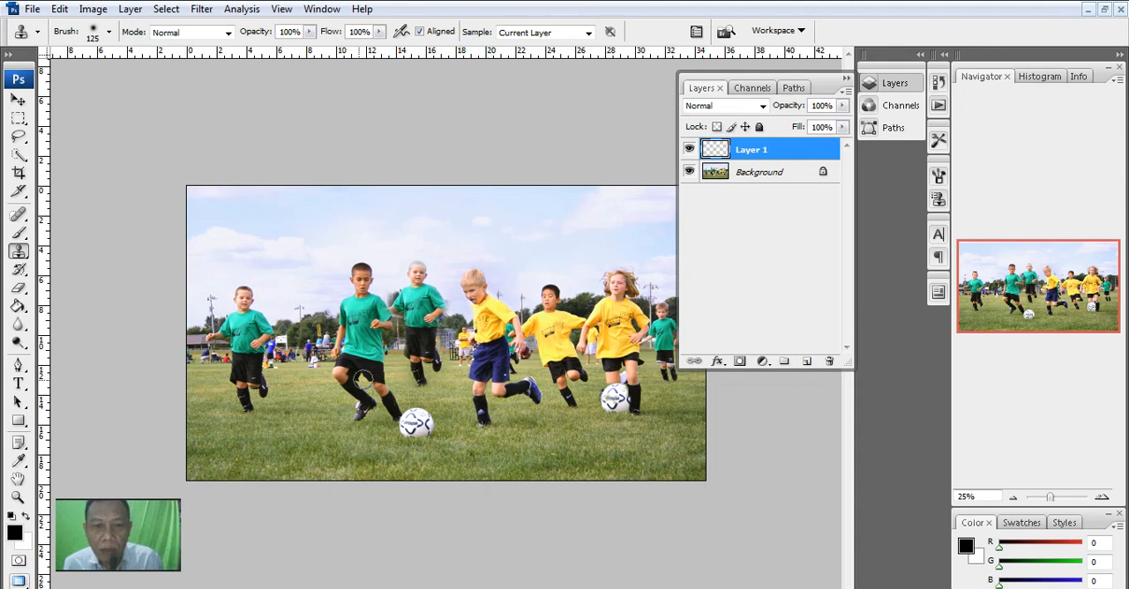
mouse_move(292, 406)
left_mouse_down()
mouse_move(300, 320)
mouse_move(292, 346)
mouse_move(311, 351)
mouse_move(307, 370)
mouse_move(351, 383)
mouse_move(312, 362)
mouse_move(305, 292)
mouse_move(282, 265)
mouse_move(291, 364)
mouse_move(323, 309)
mouse_move(333, 337)
mouse_move(323, 315)
left_mouse_up()
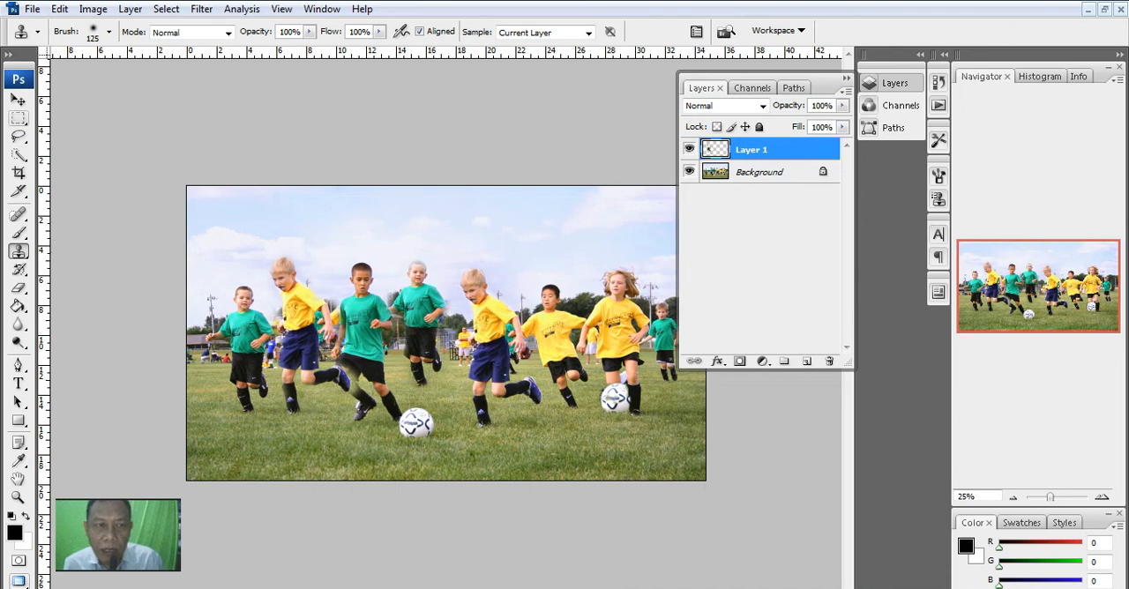
- Move the cloned blond boy down onto the foreground grass and scale the layer to 147.3%
left_click(18, 100)
mouse_move(290, 301)
left_mouse_down()
mouse_move(300, 318)
mouse_move(290, 358)
mouse_move(275, 363)
mouse_move(466, 355)
mouse_move(512, 385)
mouse_move(492, 367)
mouse_move(618, 382)
mouse_move(283, 380)
left_mouse_up()
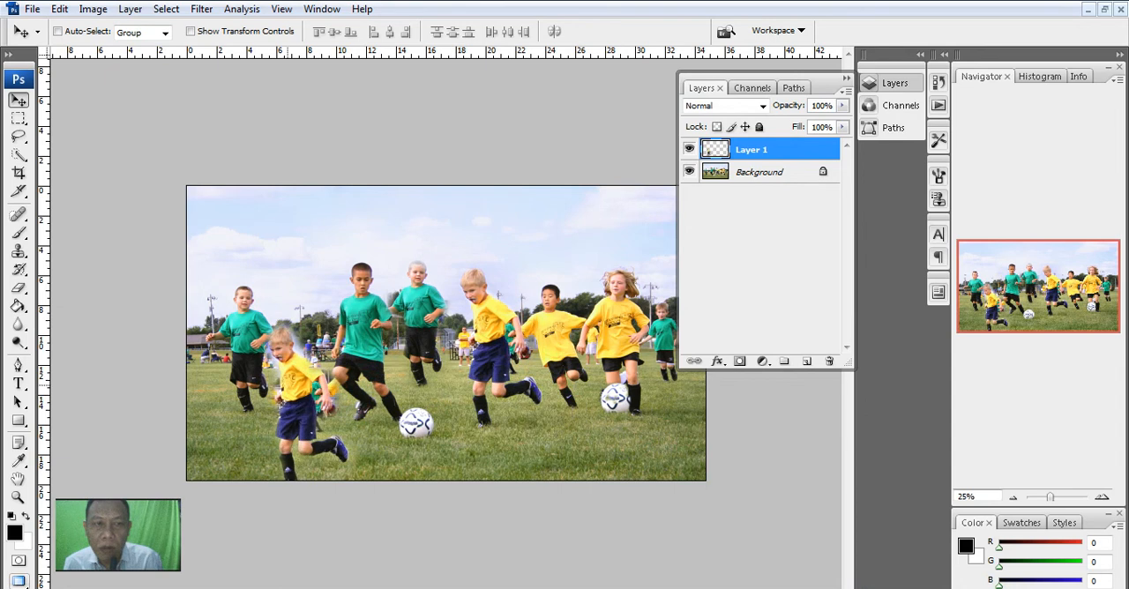
left_click(191, 32)
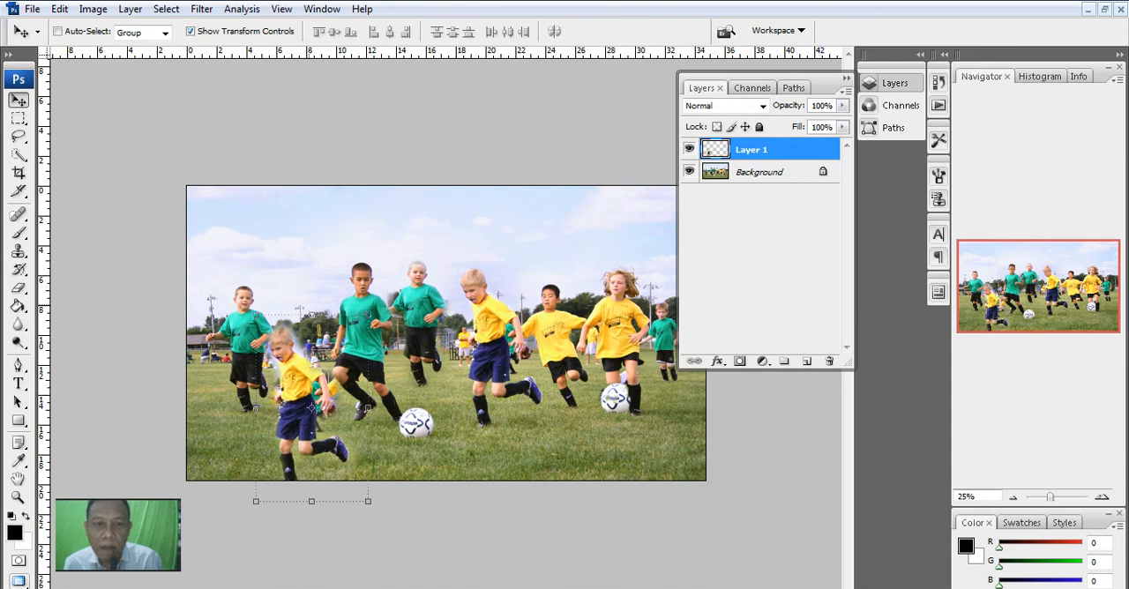
left_click_drag(368, 315, 421, 227)
mouse_move(338, 363)
left_mouse_down()
mouse_move(328, 338)
mouse_move(332, 365)
left_mouse_up()
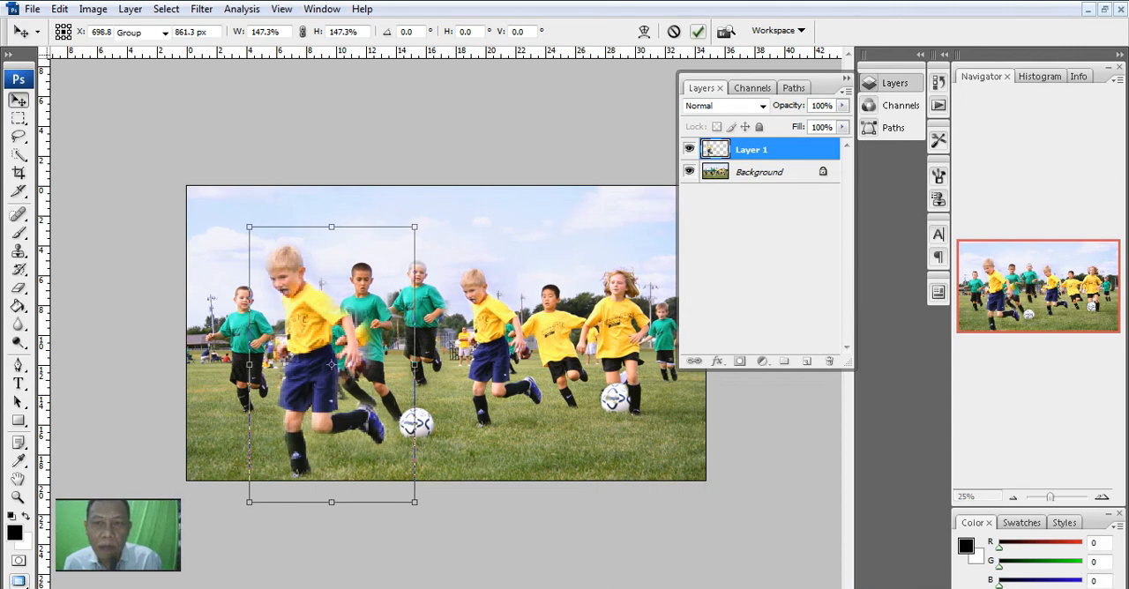
left_click(698, 31)
- Hide Layer 1 with its transform controls off, and undo all the cloning edits back to the original photo
left_click(689, 149)
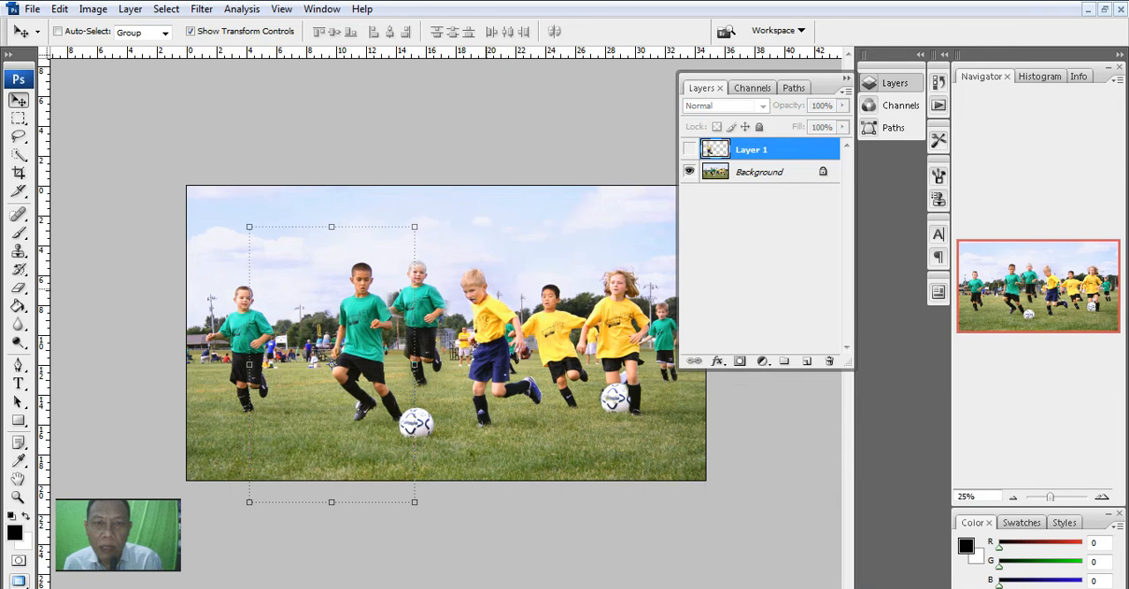
left_click(190, 31)
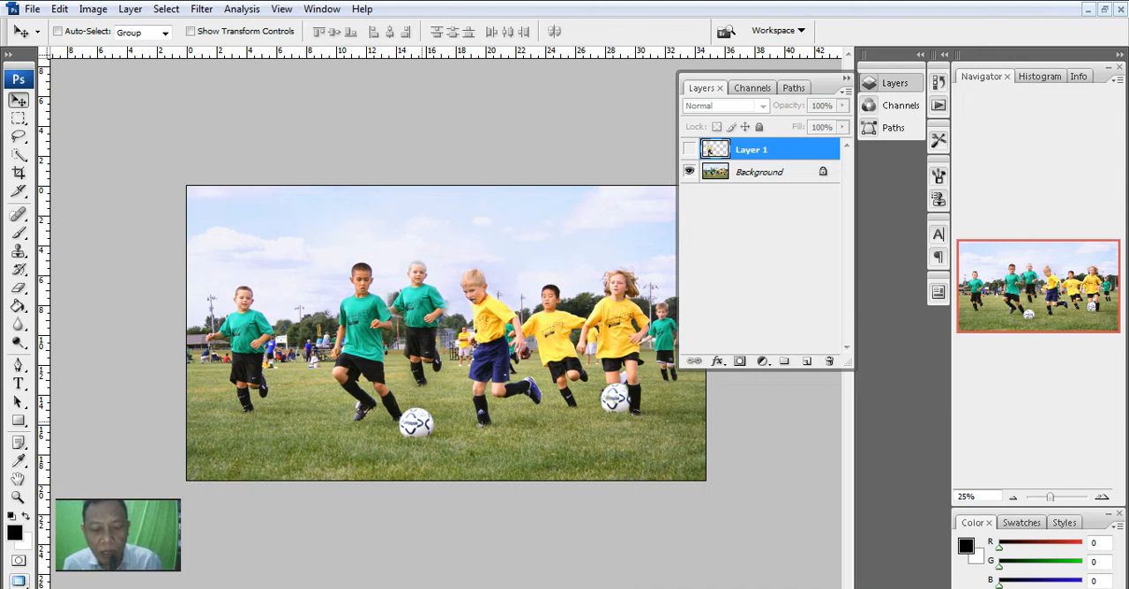
key("ctrl+alt+z")
key("ctrl+alt+z")
key("ctrl+alt+z")
key("ctrl+alt+z")
key("ctrl+alt+z")
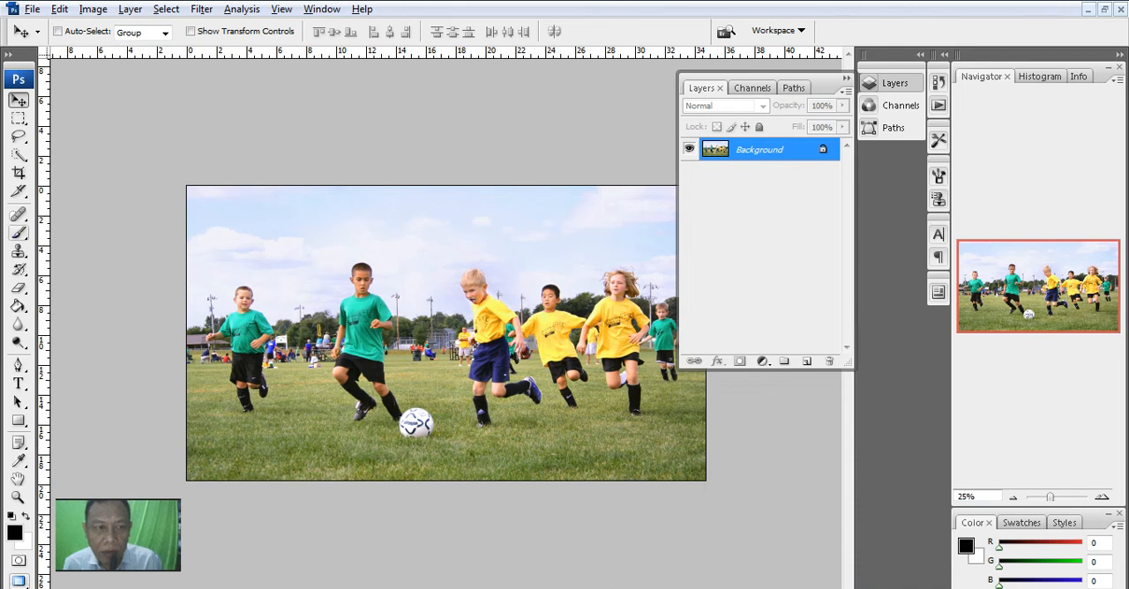
- Remove the soccer ball by covering it with cloned grass using the Clone Stamp tool
left_click(18, 251)
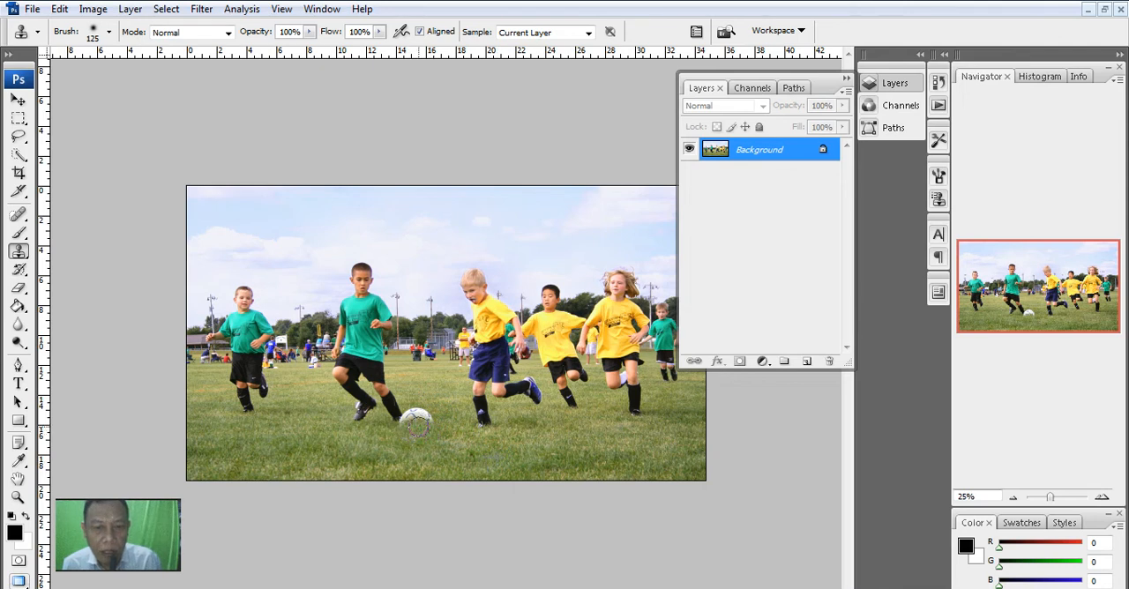
left_click_drag(417, 420, 408, 424)
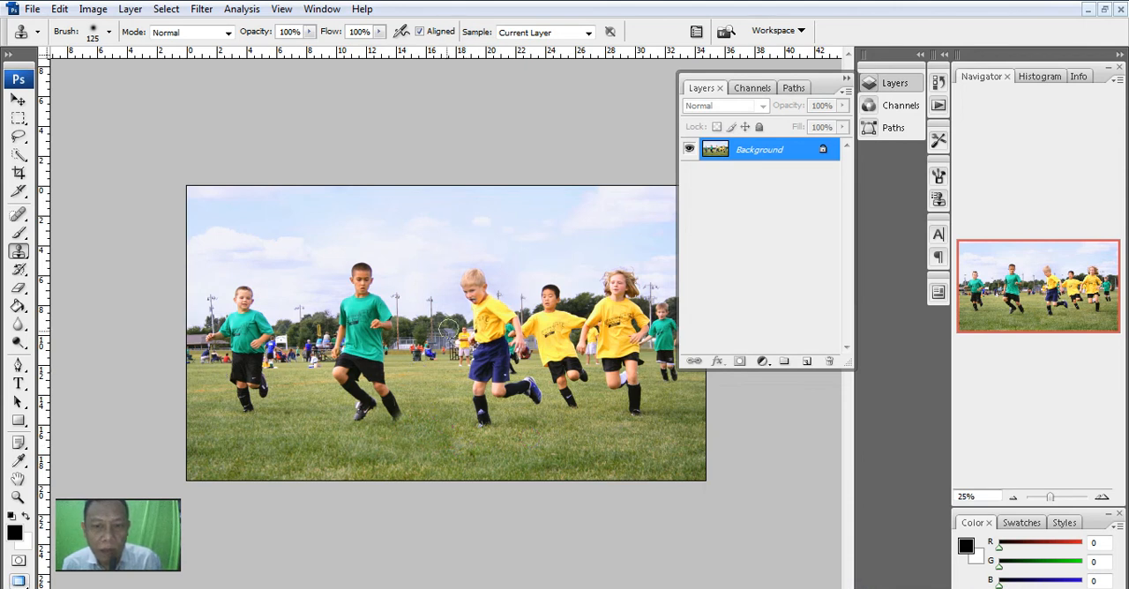
- Try cloning grass over the background spectators between the two central boys, and undo that stroke
left_click(424, 384, "alt")
left_click_drag(414, 360, 428, 358)
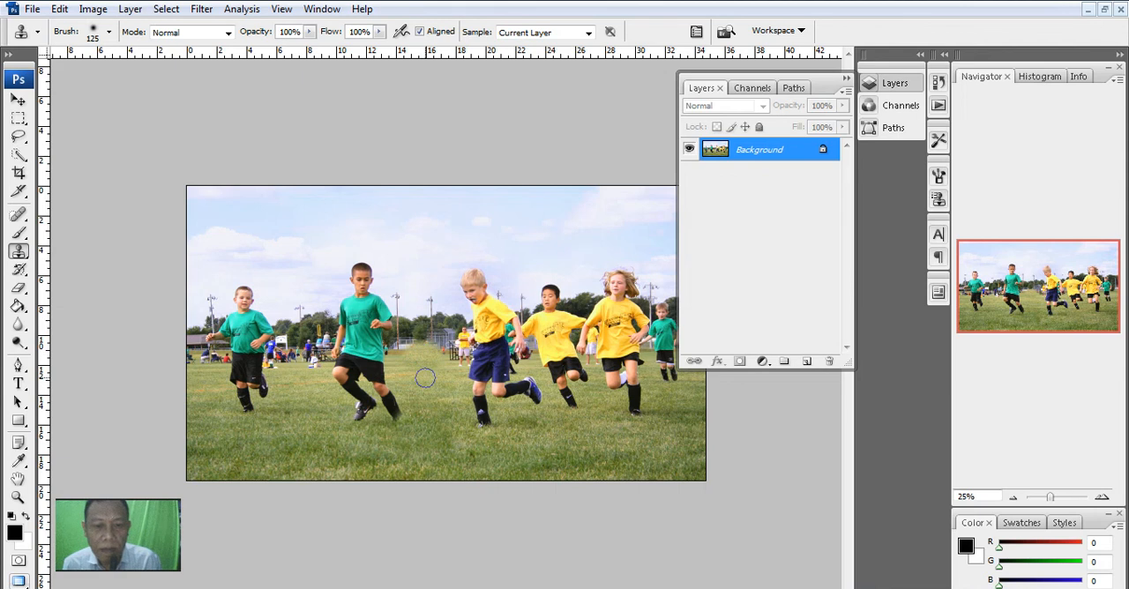
key("ctrl+z")
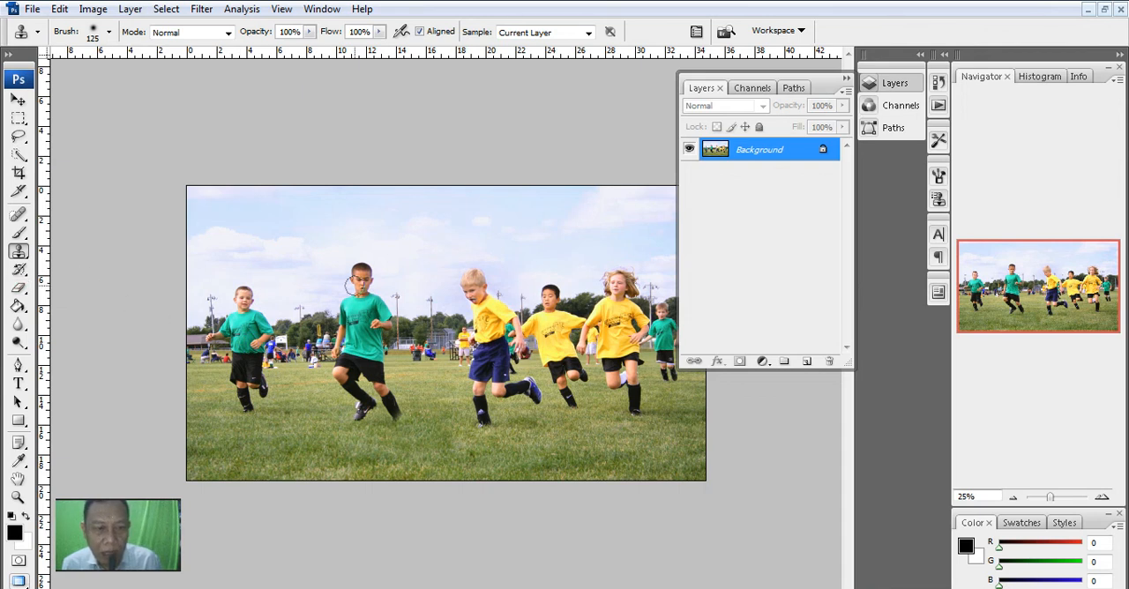
- Crop the photo tightly around the leftmost boy in the green shirt
left_click(18, 173)
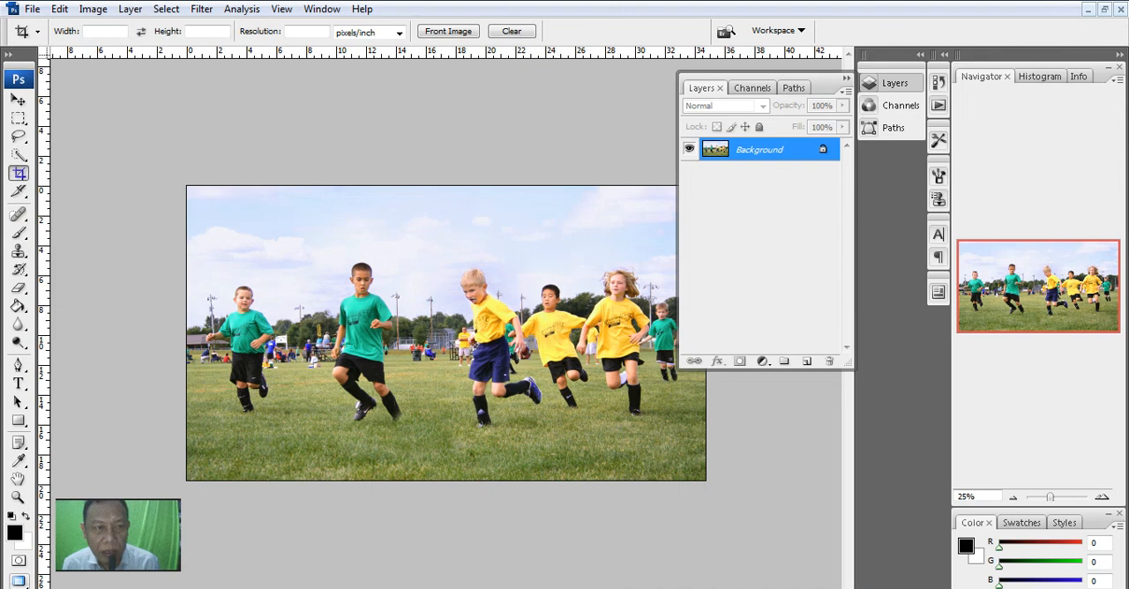
left_click_drag(232, 309, 284, 420)
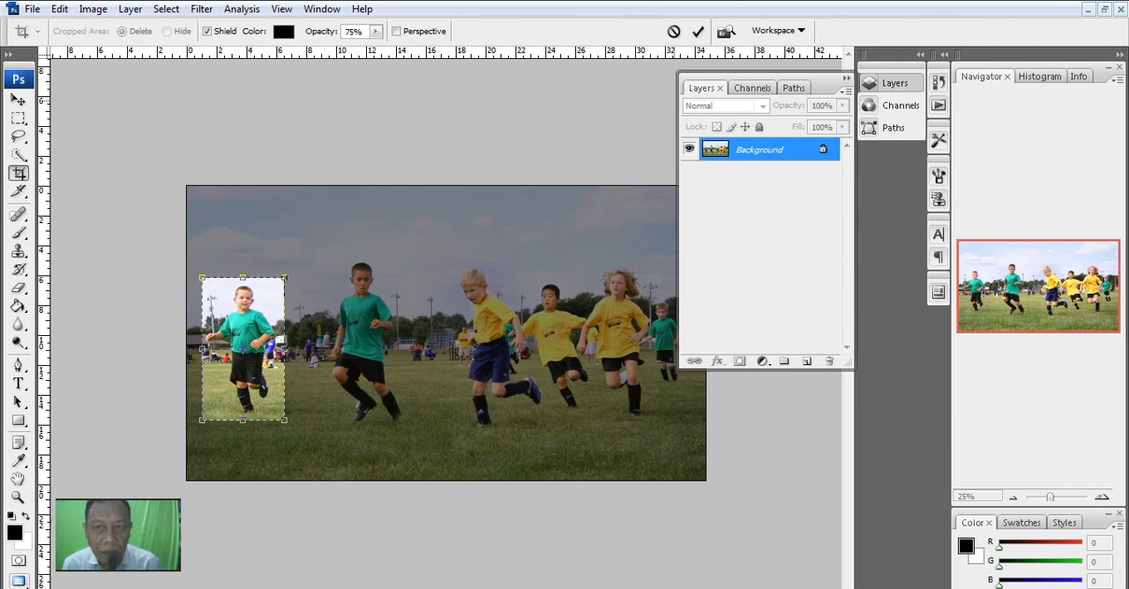
left_click(698, 30)
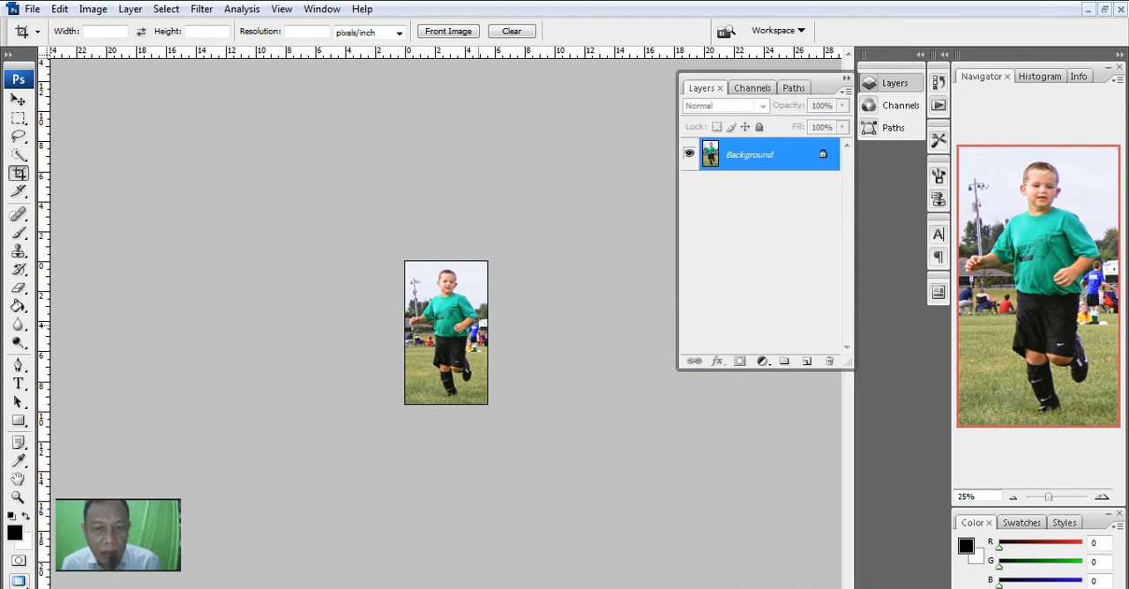
left_click(59, 9)
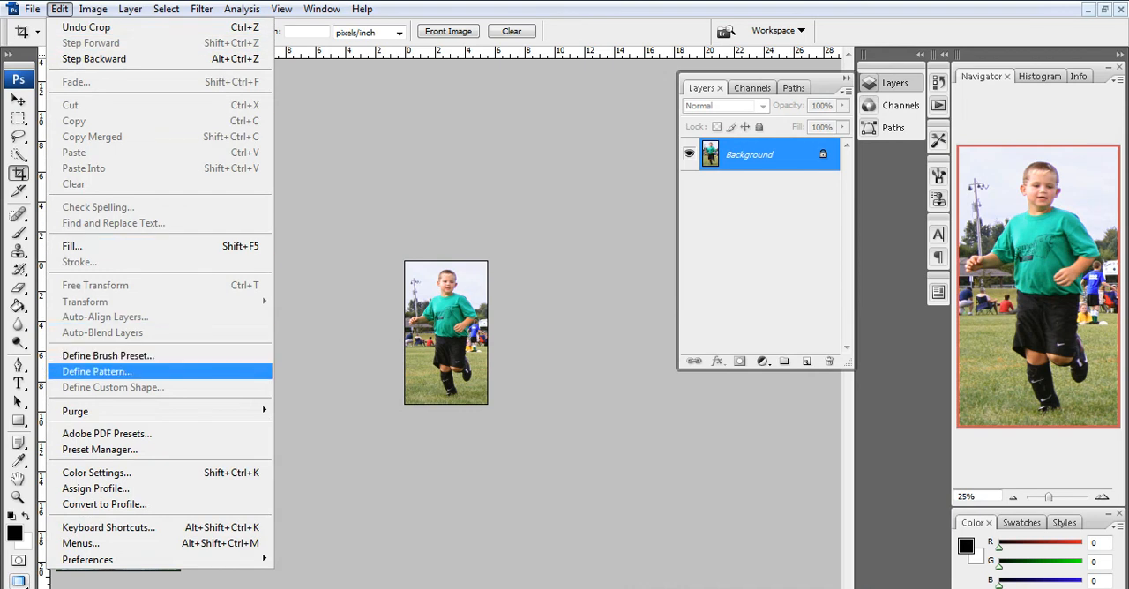
key("Escape")
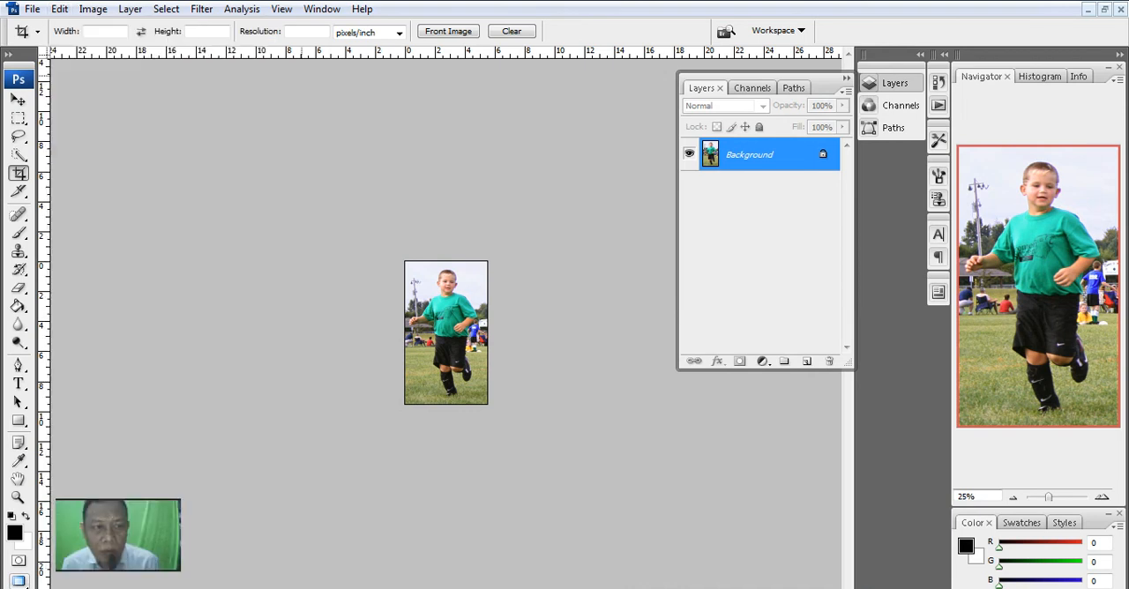
- Switch to the Pattern Stamp tool and view the available patterns
left_click(18, 250)
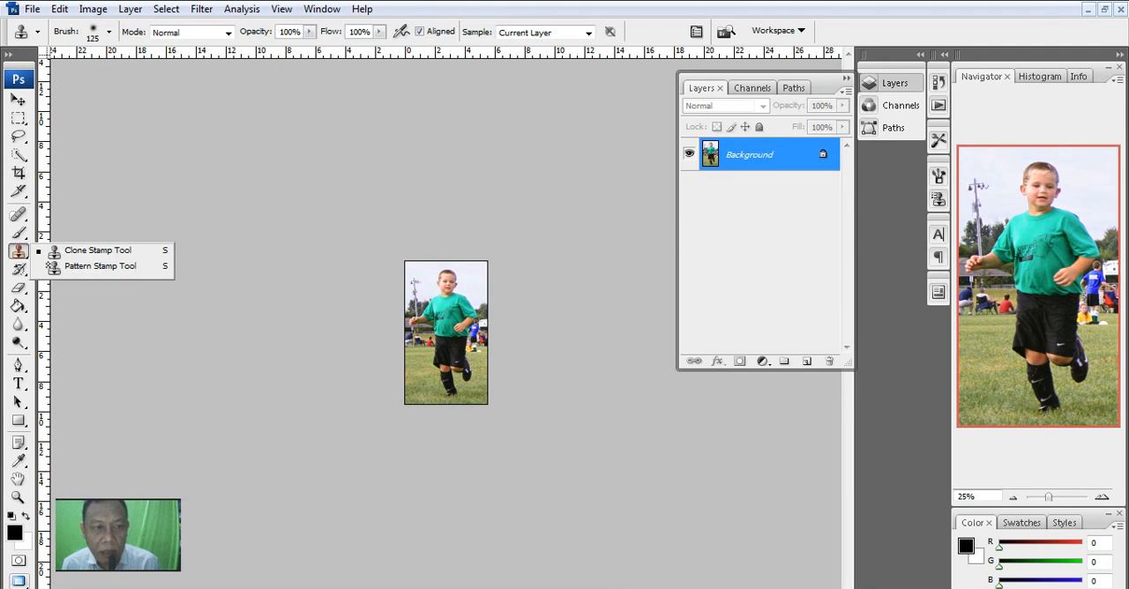
left_click(99, 265)
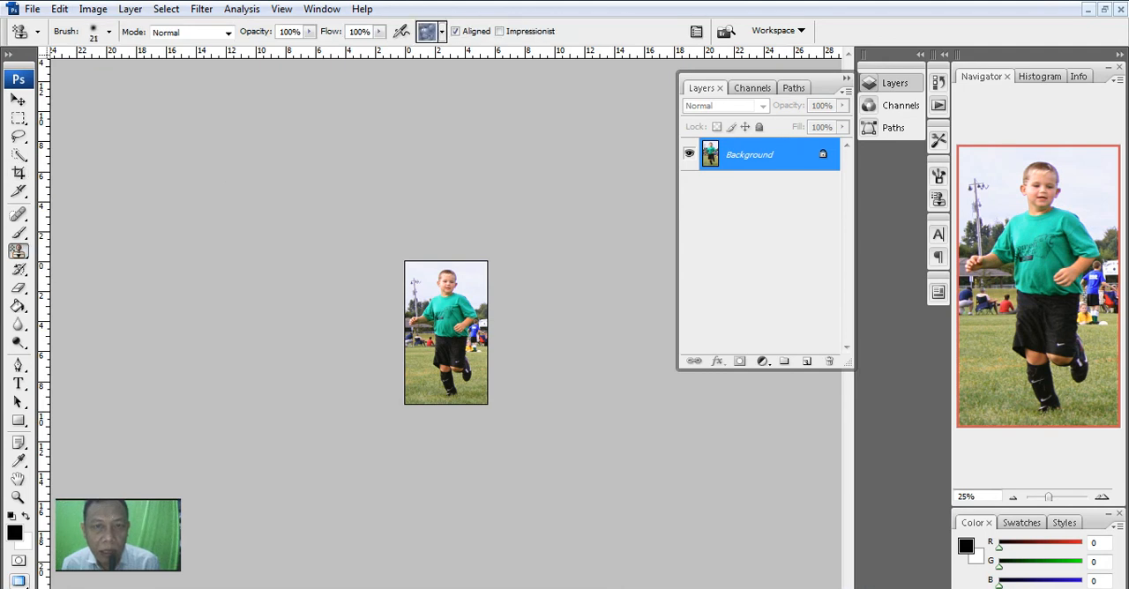
left_click(442, 31)
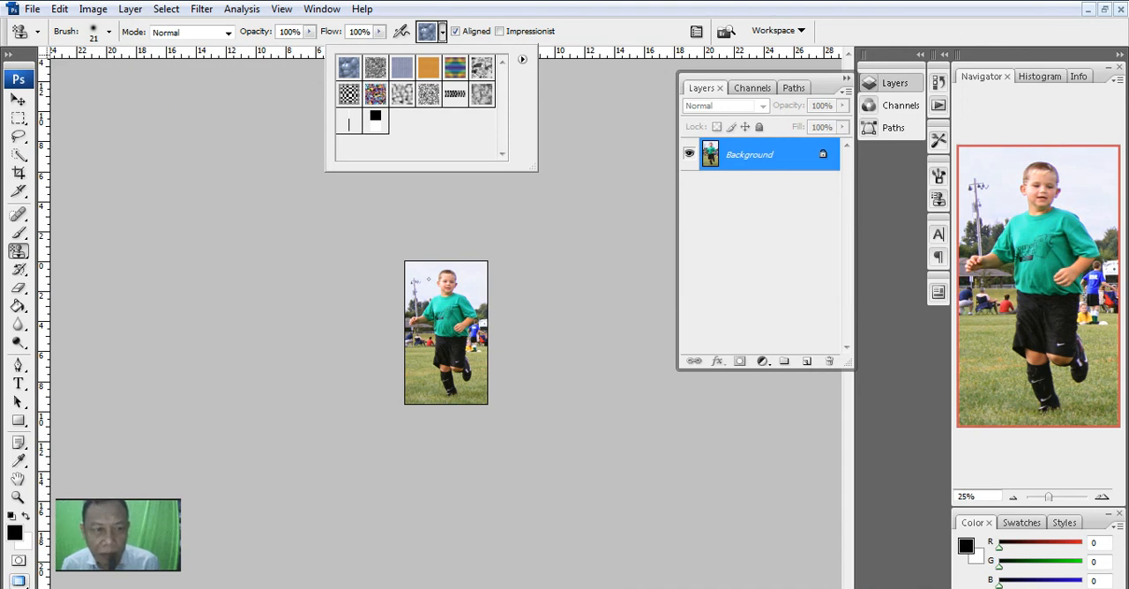
- Define the cropped image as a pattern named Youth-soccer-indiana.jpg and reopen the Pattern Stamp tool's pattern list
left_click(59, 9)
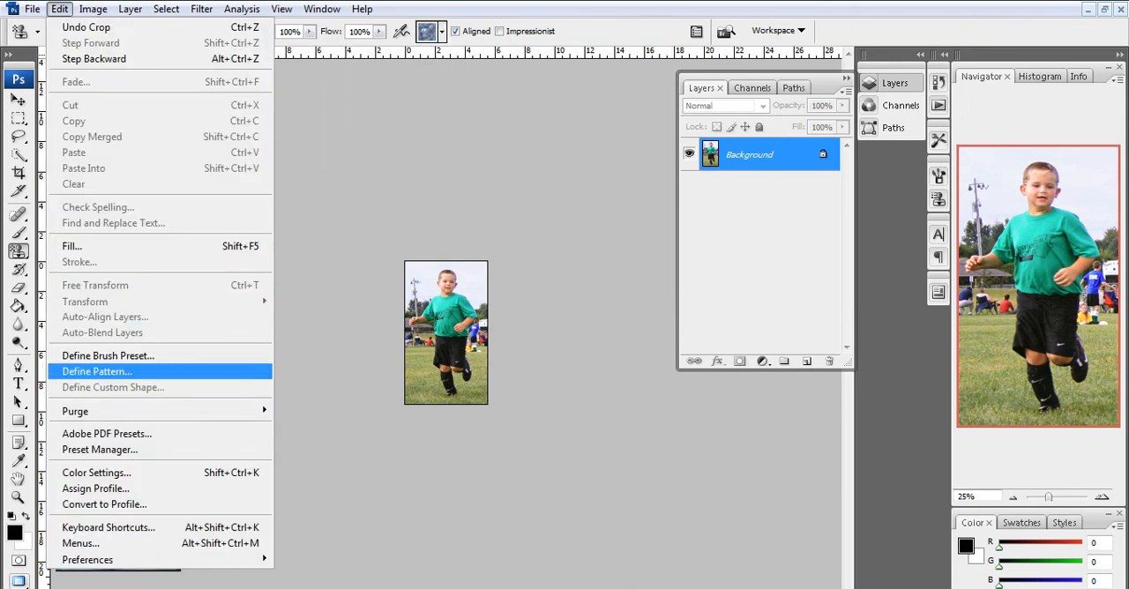
left_click(97, 371)
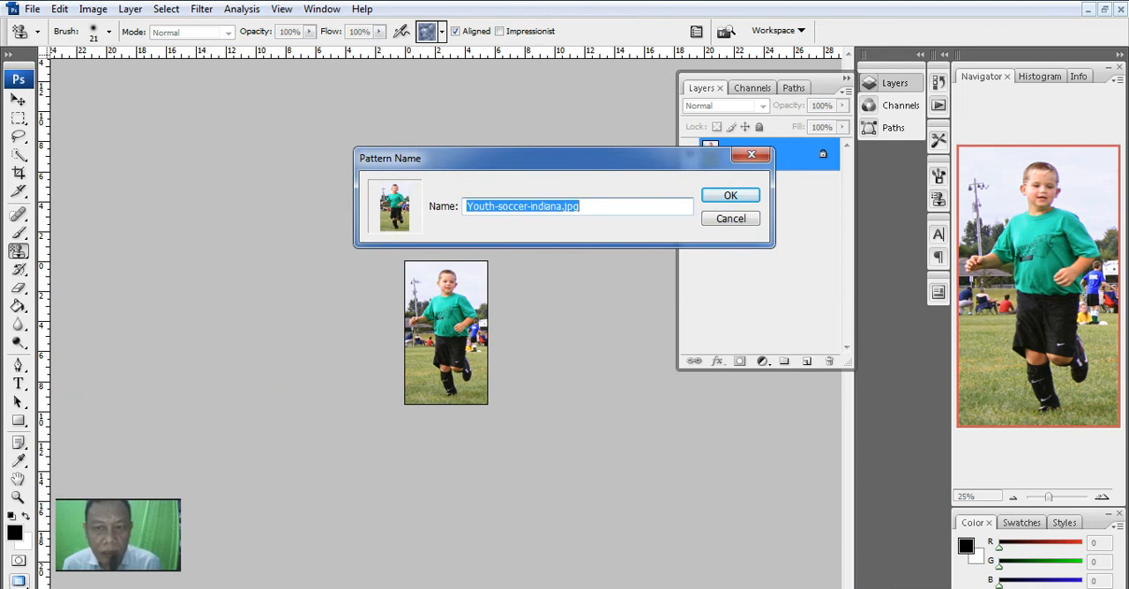
left_click(730, 195)
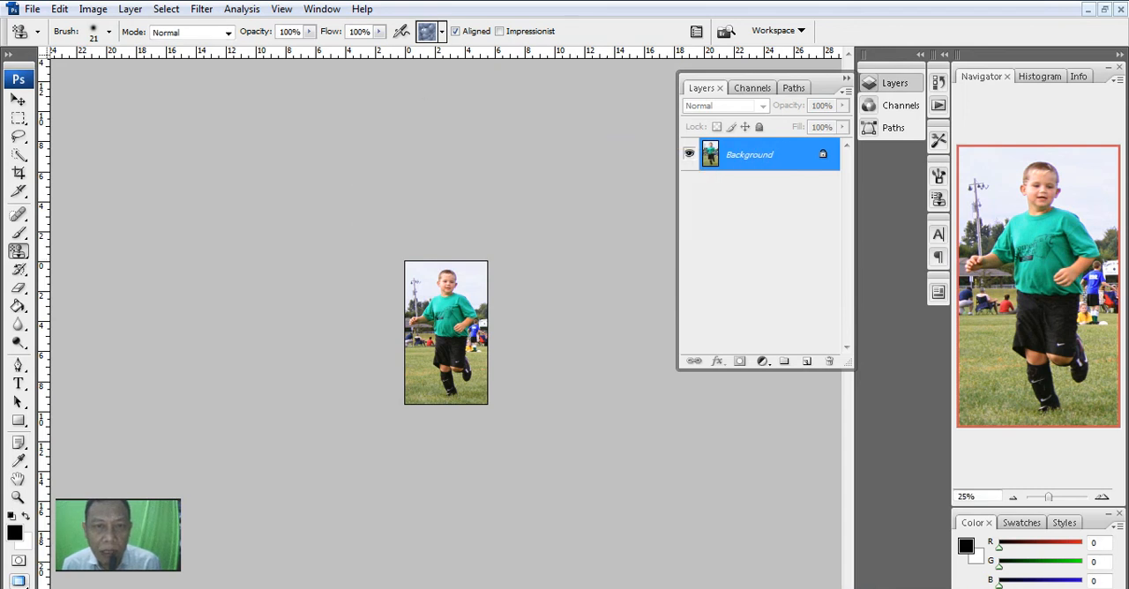
left_click(442, 31)
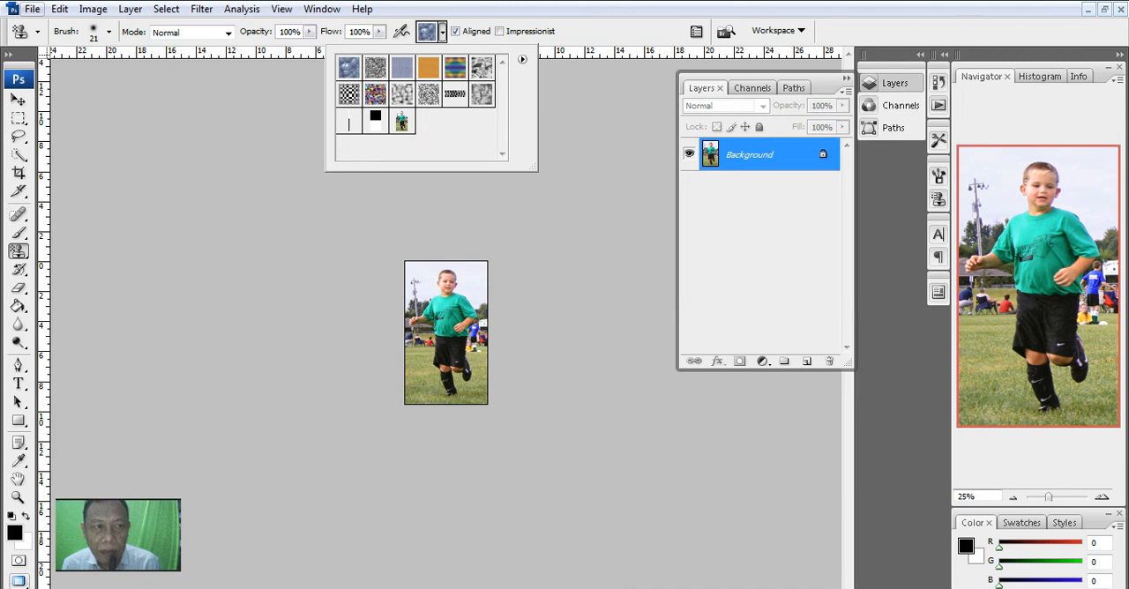
- Create a new document 550 pixels wide and 400 pixels high with a white background
left_click(32, 8)
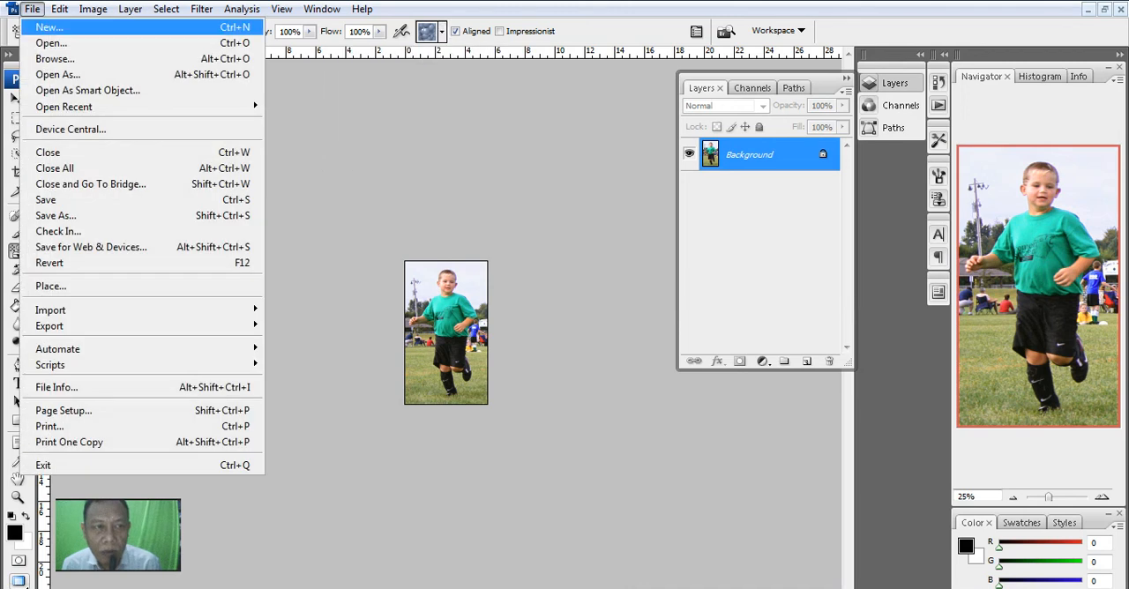
left_click(44, 30)
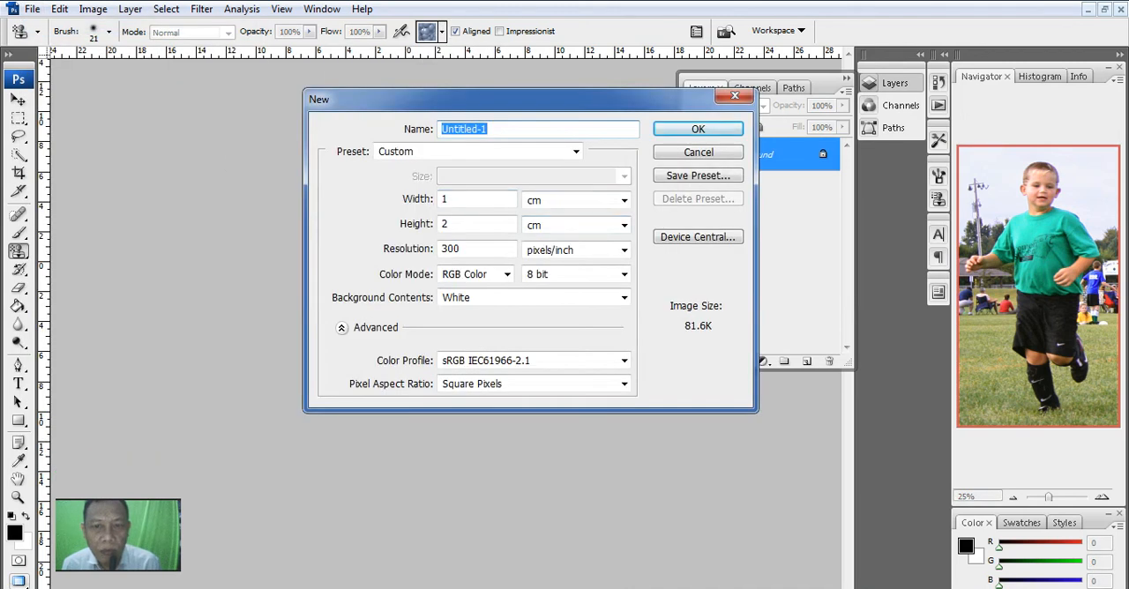
left_click(623, 201)
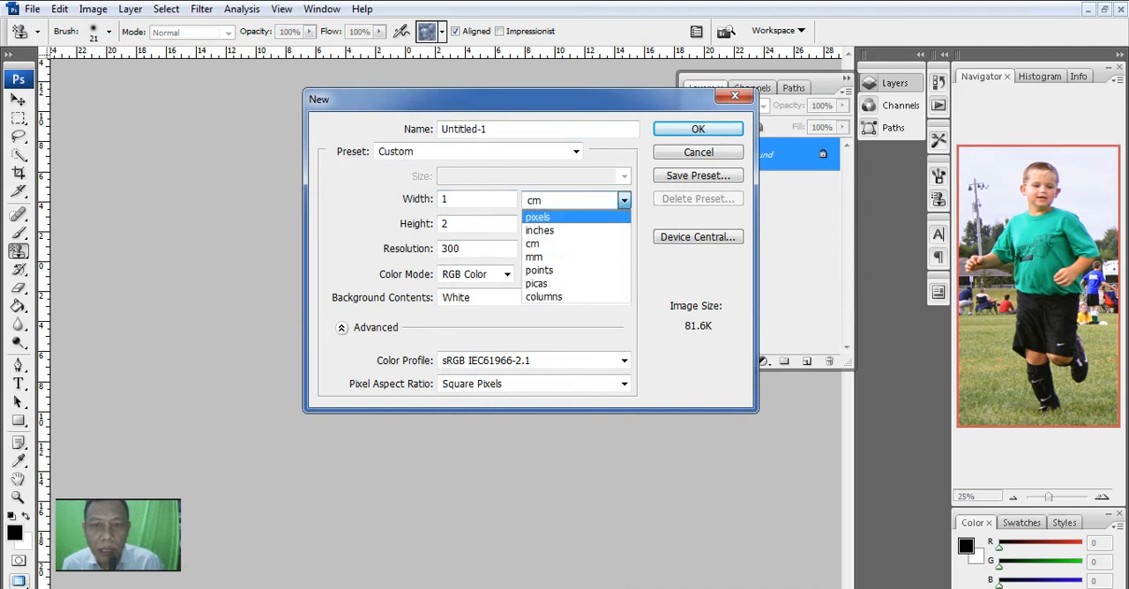
left_click(554, 216)
left_click_drag(464, 200, 440, 200)
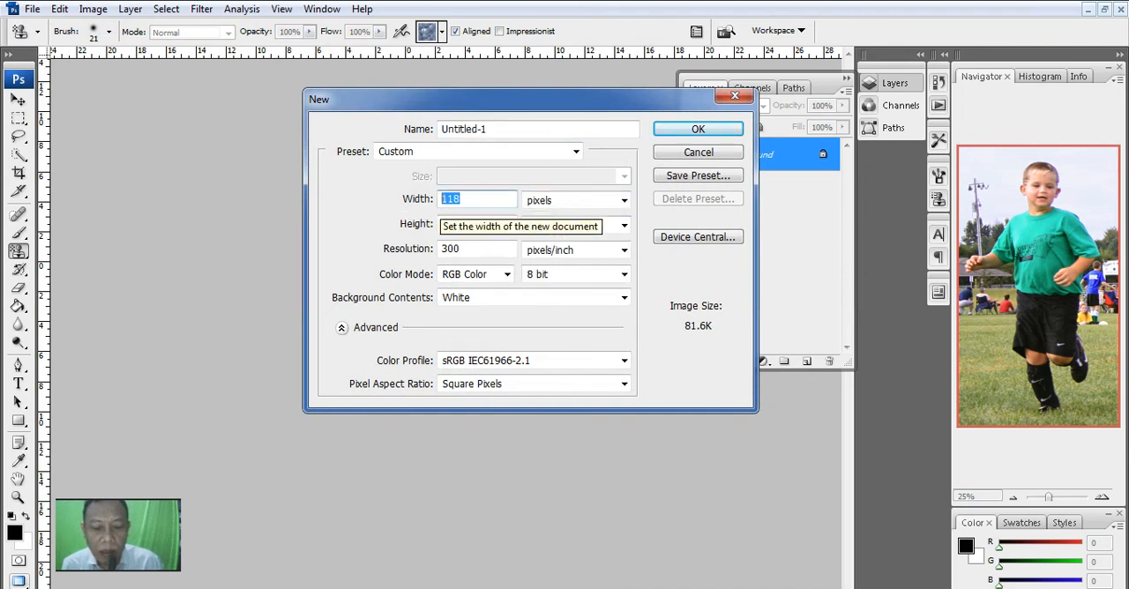
type("550")
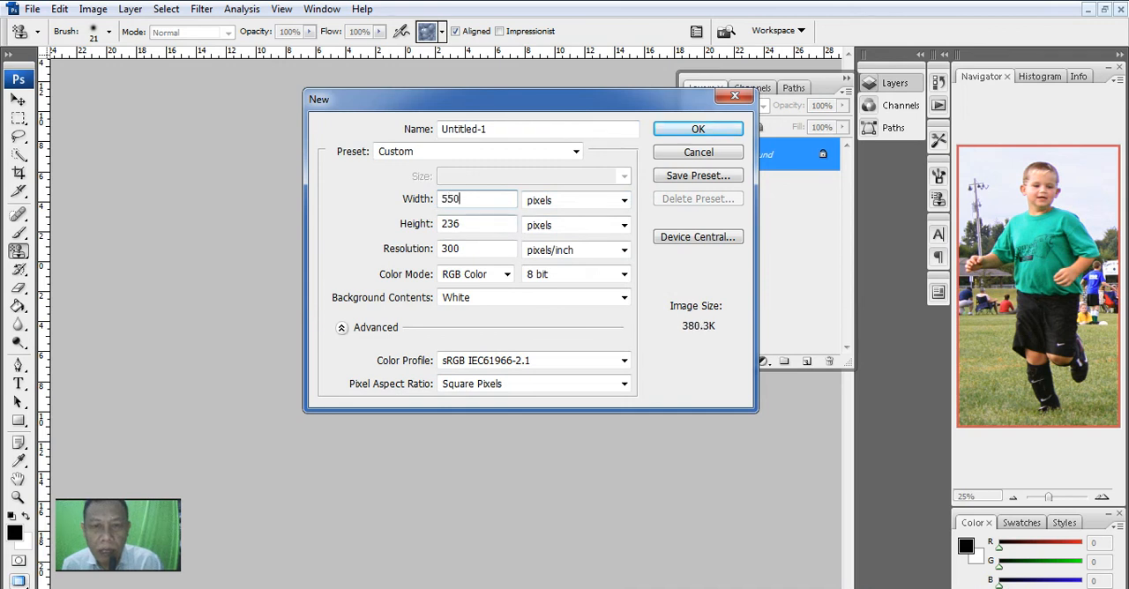
key("Tab")
type("400")
key("Return")
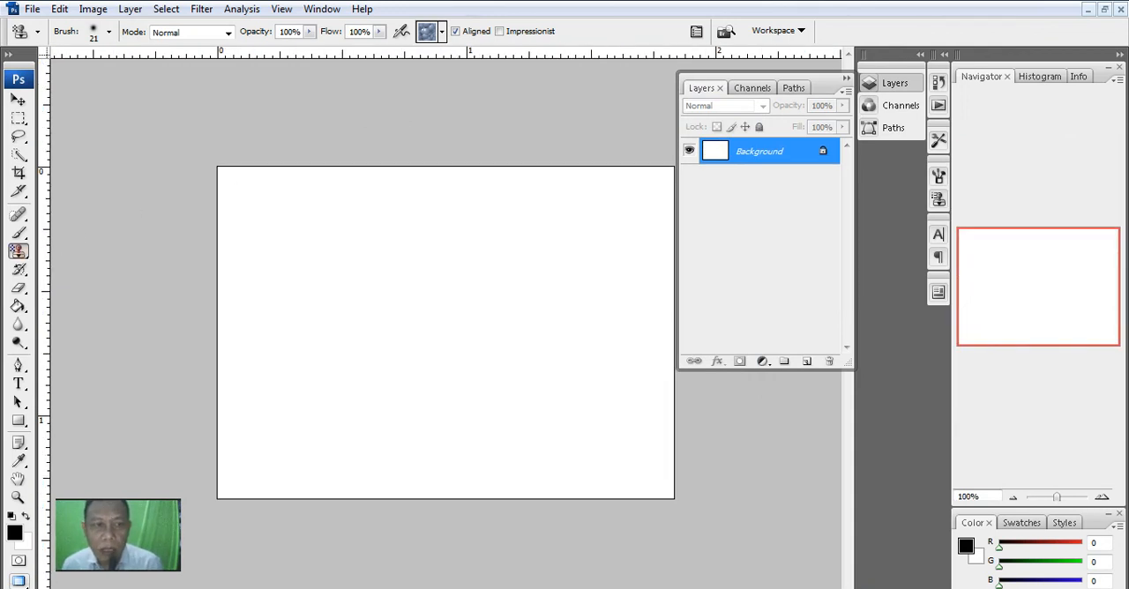
- Choose the soccer player in the green shirt as the Pattern Stamp tool's pattern
left_click(17, 251)
left_click(67, 265)
left_click(442, 31)
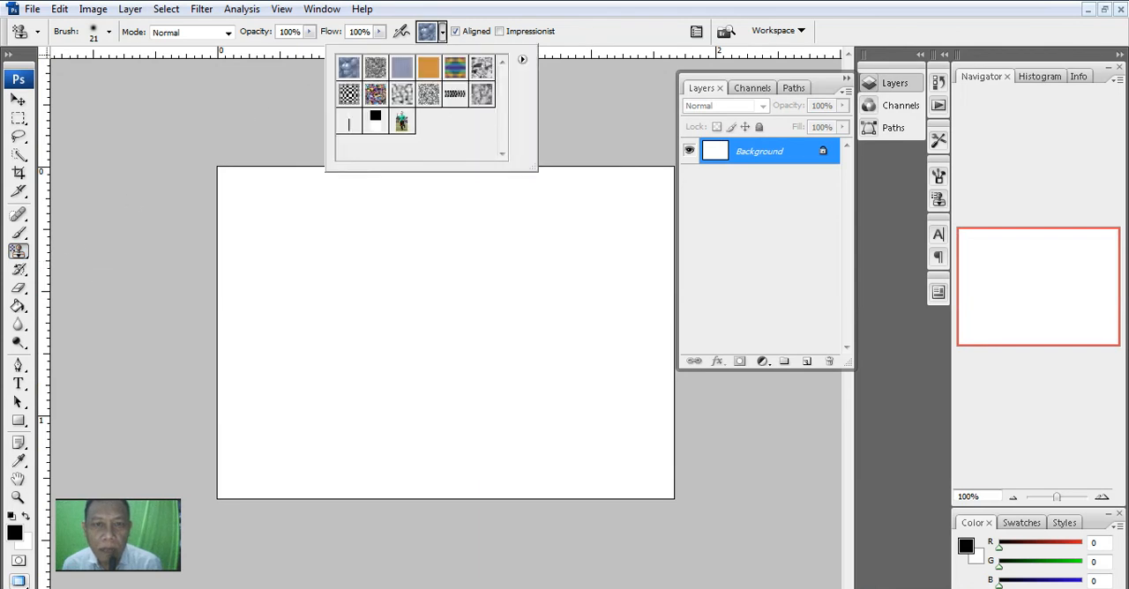
left_click(402, 120)
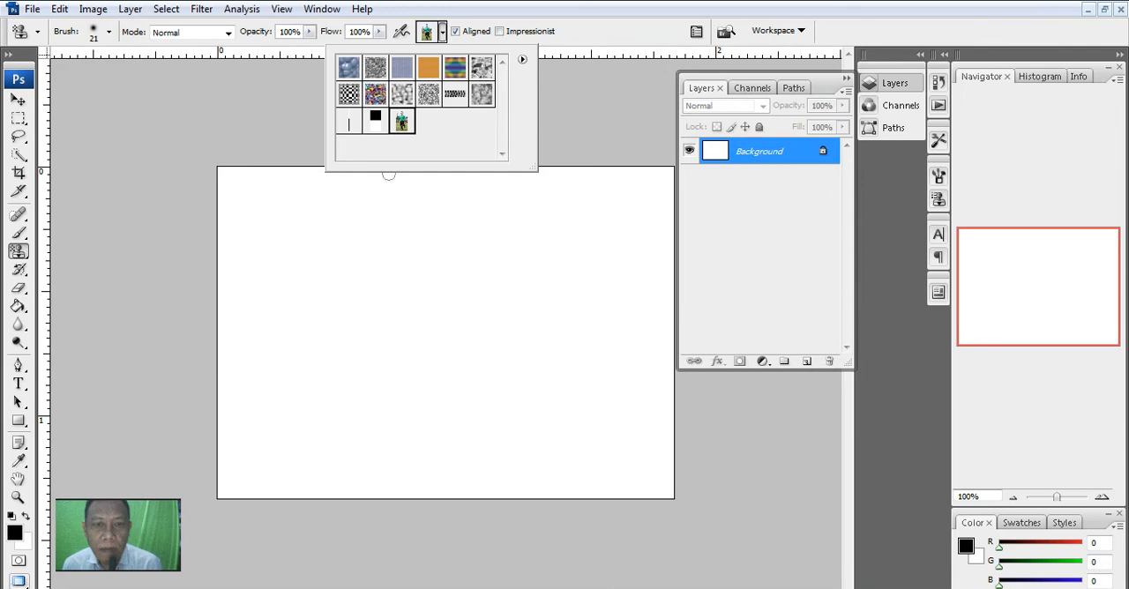
- Set the brush diameter to 162 px, try painting the soccer player pattern across the canvas, and undo the painting
right_click(336, 252)
left_click_drag(373, 279, 463, 279)
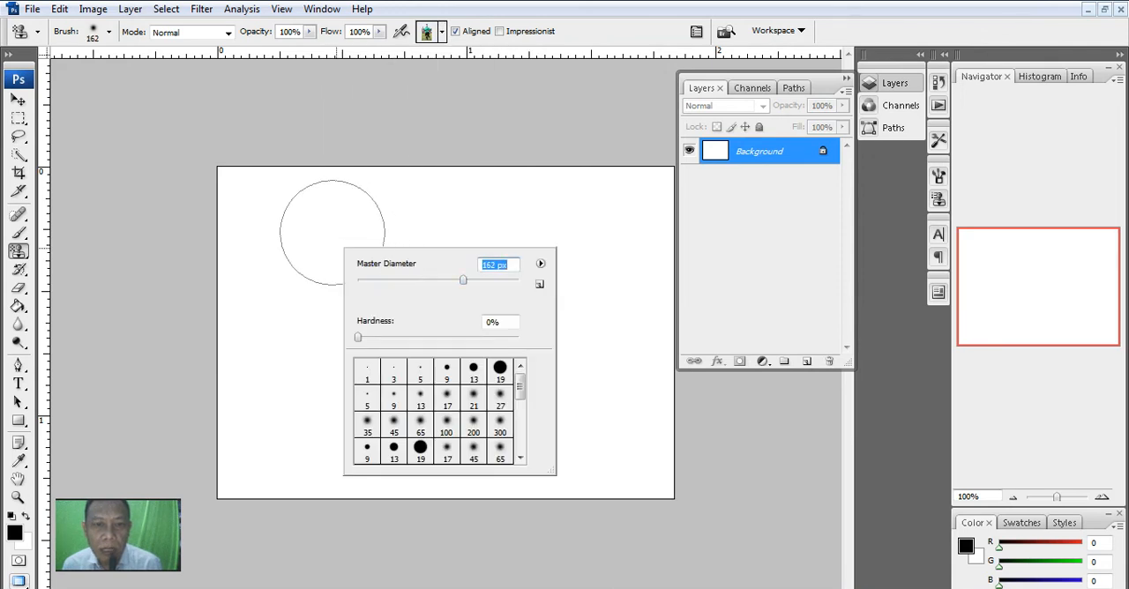
mouse_move(302, 227)
left_mouse_down()
mouse_move(347, 290)
mouse_move(381, 257)
mouse_move(402, 285)
mouse_move(366, 365)
mouse_move(381, 393)
mouse_move(417, 406)
mouse_move(462, 338)
mouse_move(566, 288)
mouse_move(600, 242)
mouse_move(610, 289)
mouse_move(538, 438)
mouse_move(597, 453)
mouse_move(468, 421)
left_mouse_up()
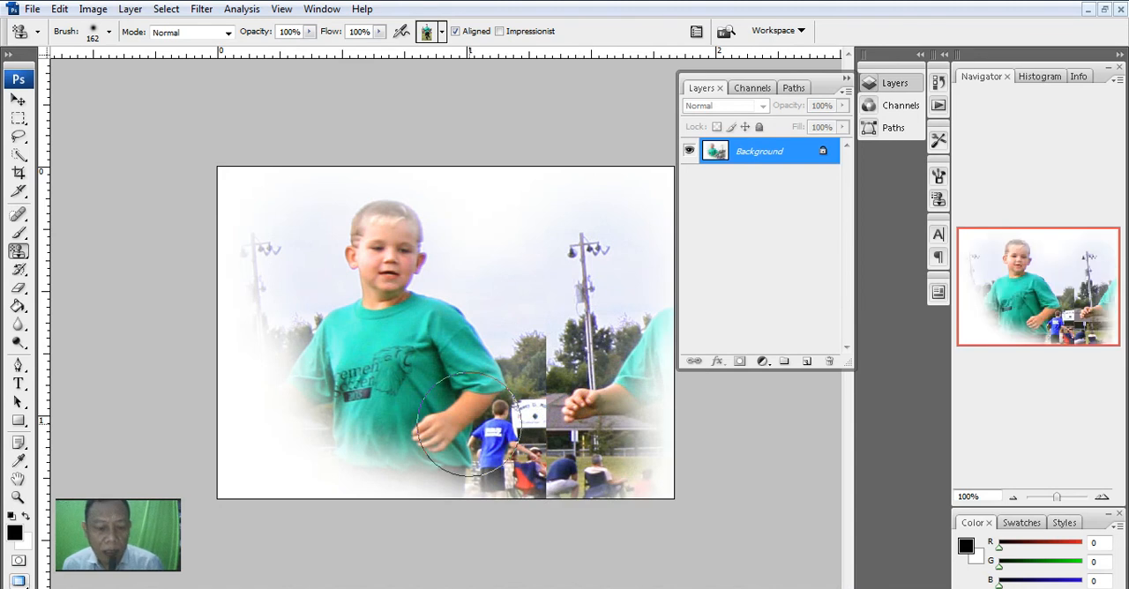
key("ctrl+z")
- Paint the soccer player pattern over the entire canvas with a soft 172 px Pattern Stamp brush
right_click(353, 237)
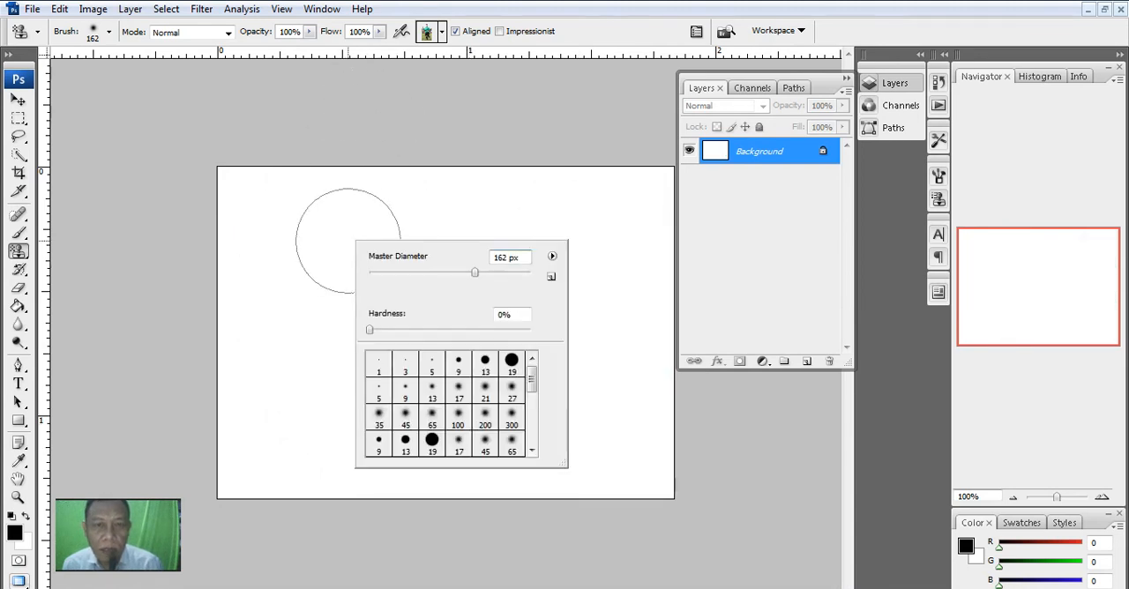
left_click(396, 273)
mouse_move(248, 199)
left_mouse_down()
mouse_move(266, 270)
mouse_move(283, 220)
mouse_move(289, 268)
mouse_move(345, 242)
mouse_move(302, 242)
mouse_move(362, 259)
mouse_move(390, 242)
mouse_move(379, 277)
mouse_move(354, 250)
mouse_move(404, 228)
mouse_move(408, 280)
mouse_move(374, 308)
mouse_move(430, 300)
mouse_move(563, 325)
left_mouse_up()
right_click(436, 291)
mouse_move(446, 266)
left_mouse_down()
mouse_move(405, 298)
mouse_move(429, 392)
mouse_move(483, 428)
mouse_move(382, 431)
mouse_move(345, 356)
mouse_move(376, 251)
mouse_move(446, 237)
mouse_move(437, 360)
mouse_move(521, 435)
mouse_move(542, 297)
mouse_move(588, 248)
mouse_move(604, 346)
mouse_move(579, 410)
mouse_move(614, 448)
mouse_move(418, 429)
mouse_move(332, 345)
mouse_move(267, 210)
mouse_move(228, 318)
mouse_move(403, 481)
mouse_move(551, 491)
mouse_move(624, 468)
mouse_move(648, 277)
mouse_move(600, 193)
mouse_move(413, 191)
mouse_move(271, 226)
left_mouse_up()
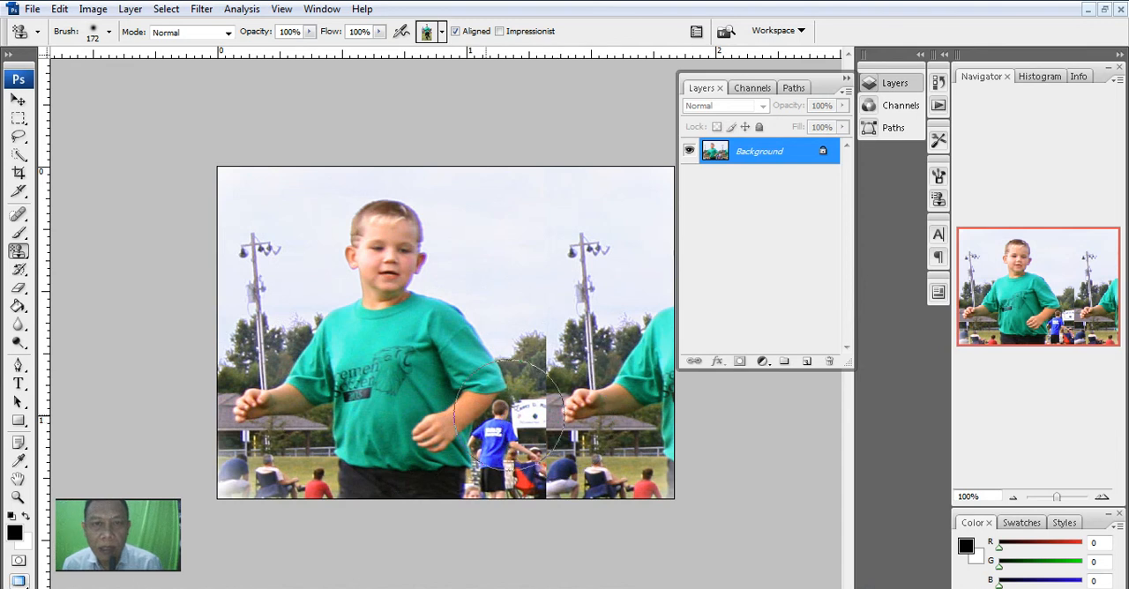
- Create another new white document of 550 by 400 pixels at 300 pixels/inch
left_click(32, 9)
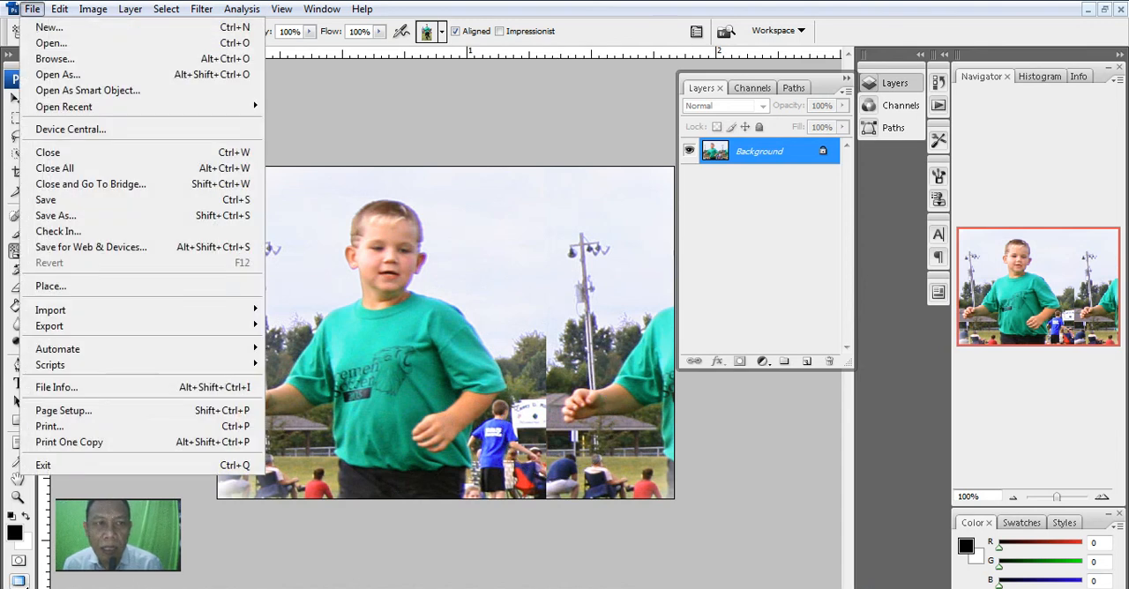
left_click(53, 28)
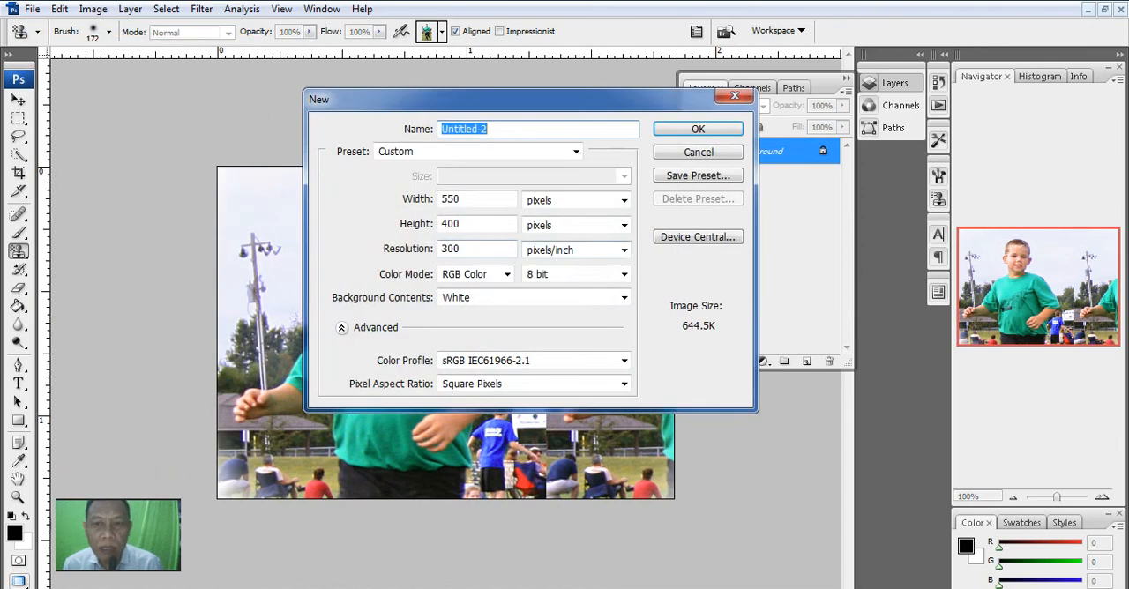
key("Return")
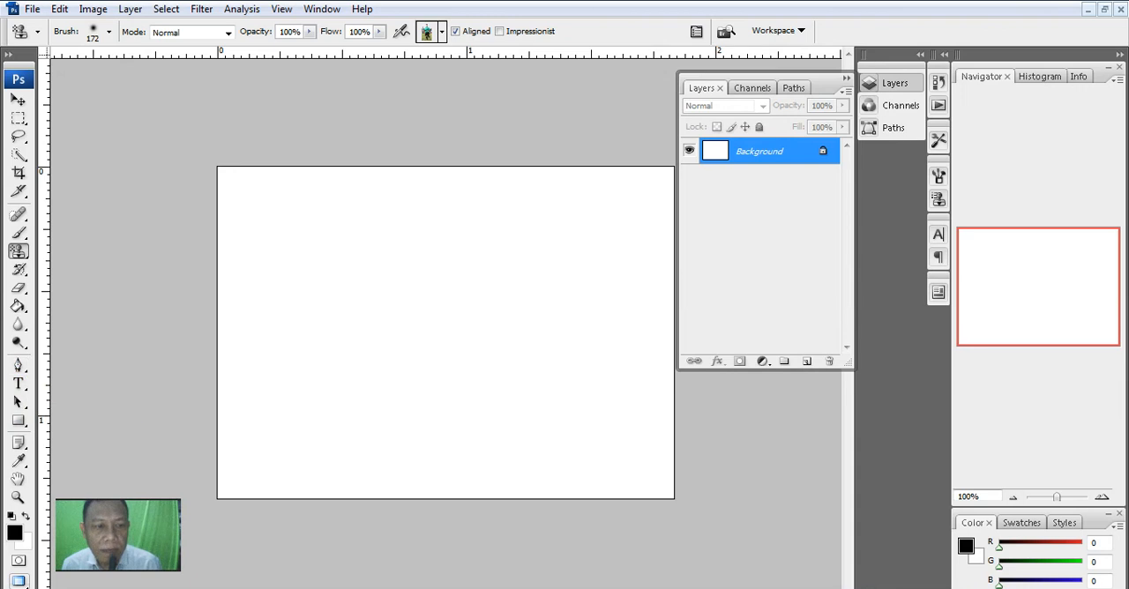
- Draw a small Hedera 2 custom shape near the upper-left corner of the blank canvas
left_click(17, 421)
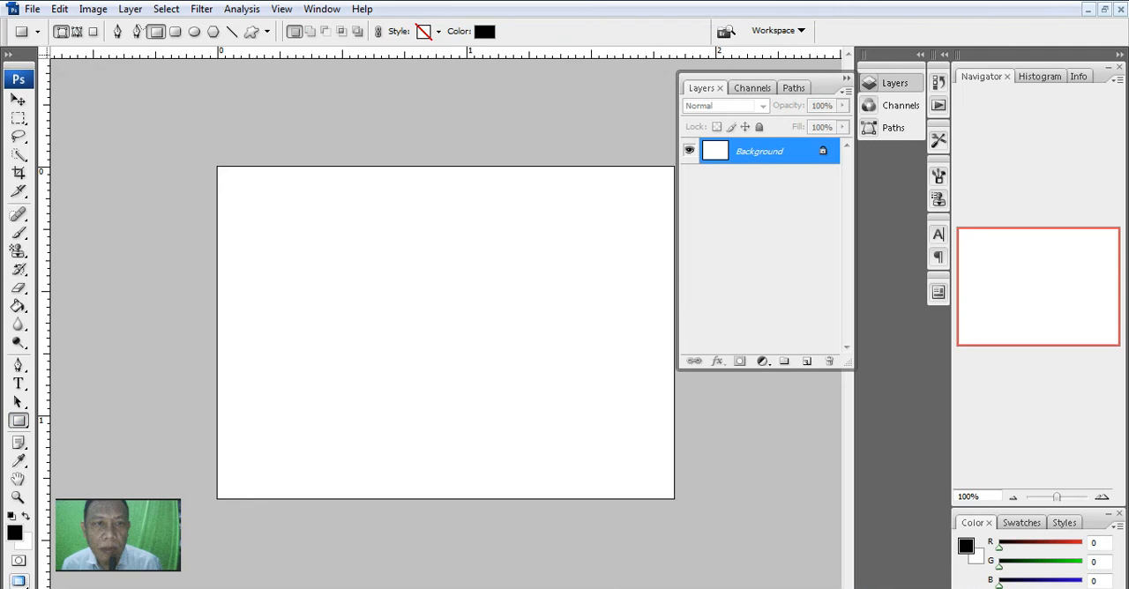
left_click(267, 31)
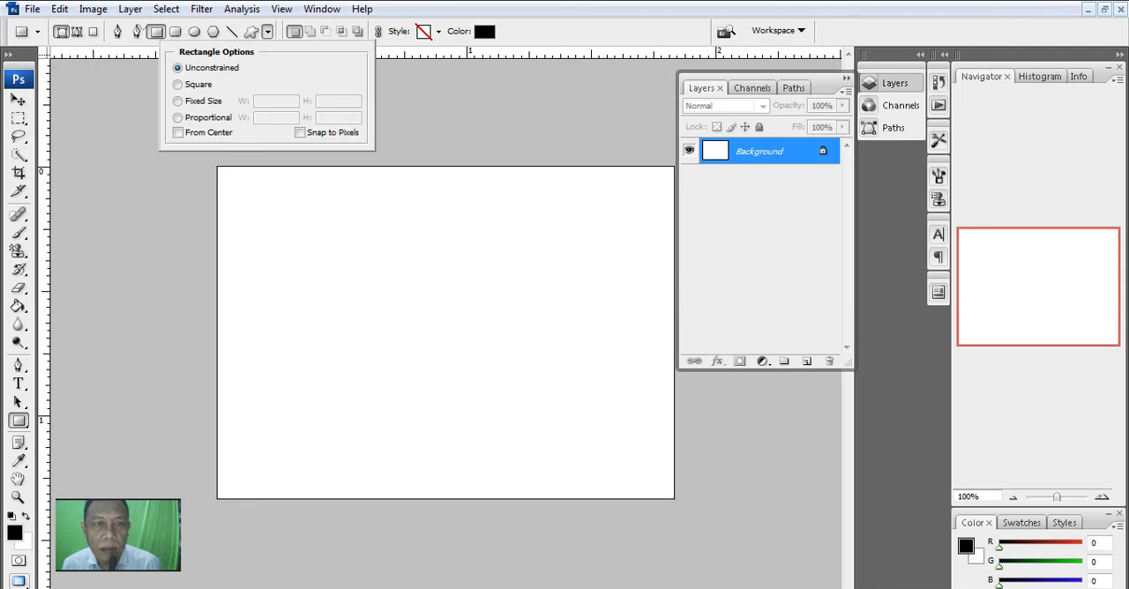
left_click(252, 31)
left_click(334, 31)
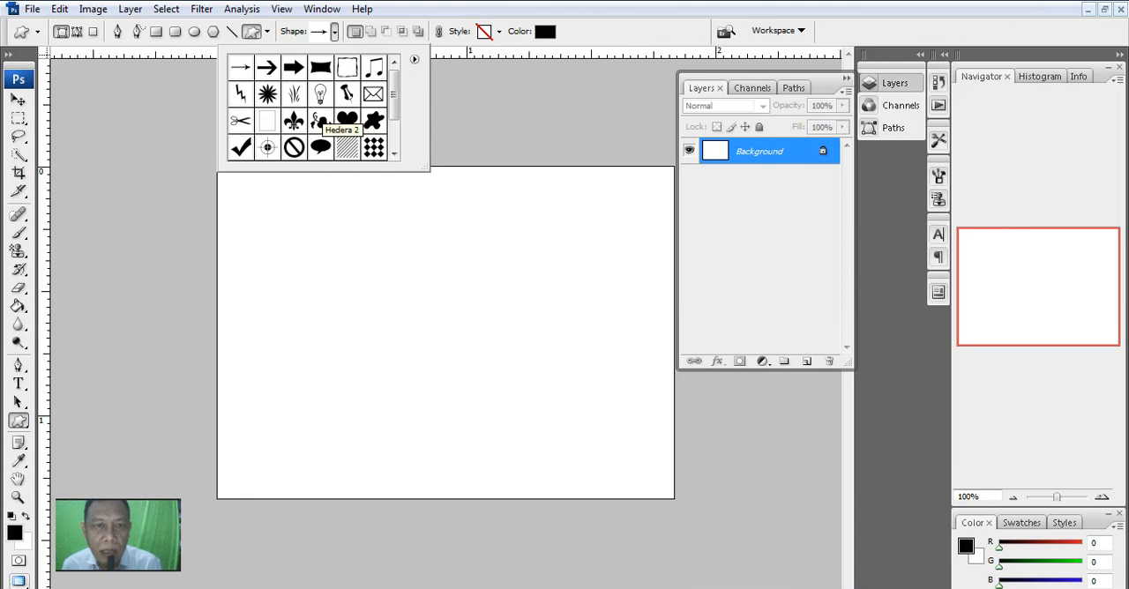
left_click(319, 120)
left_click(280, 213)
left_click_drag(280, 214, 330, 261)
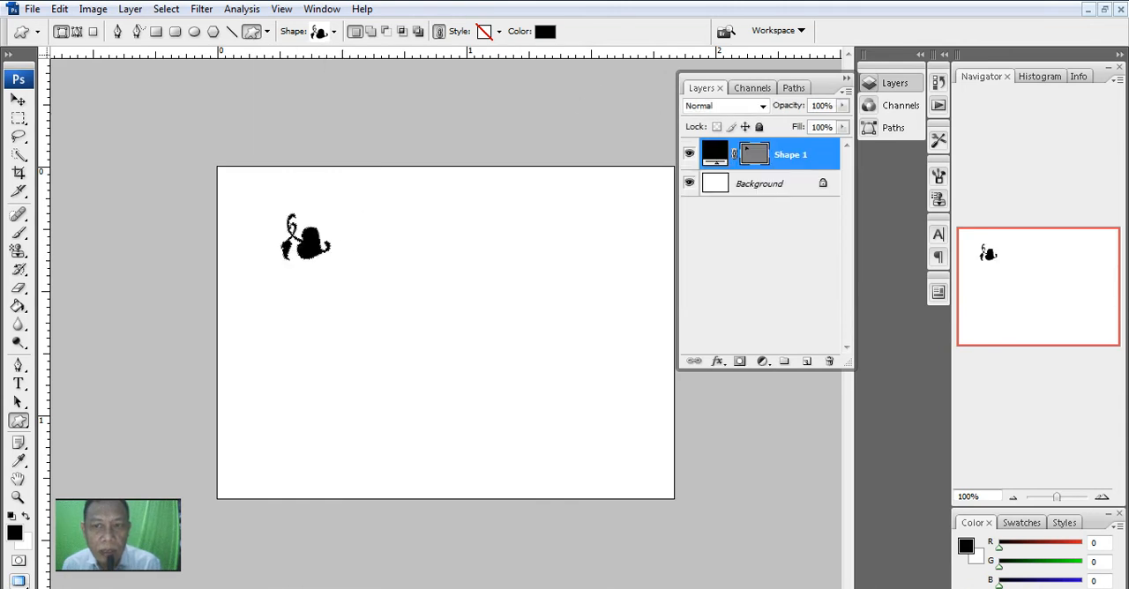
- Change the Hedera shape's fill colour to bright green
double_click(715, 155)
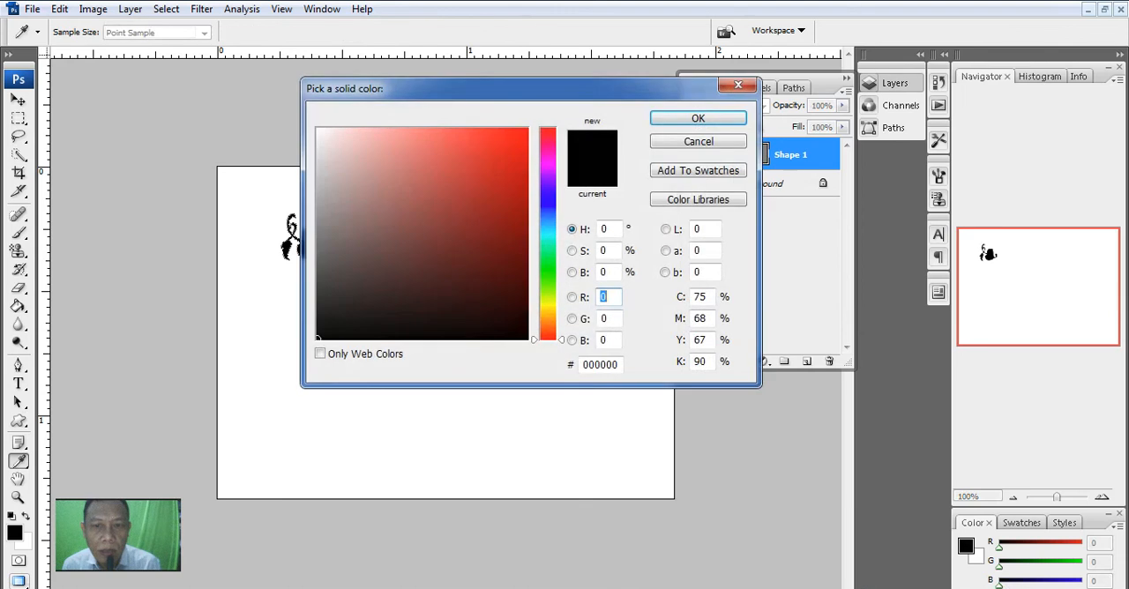
left_click(547, 283)
left_click(524, 139)
left_click(698, 118)
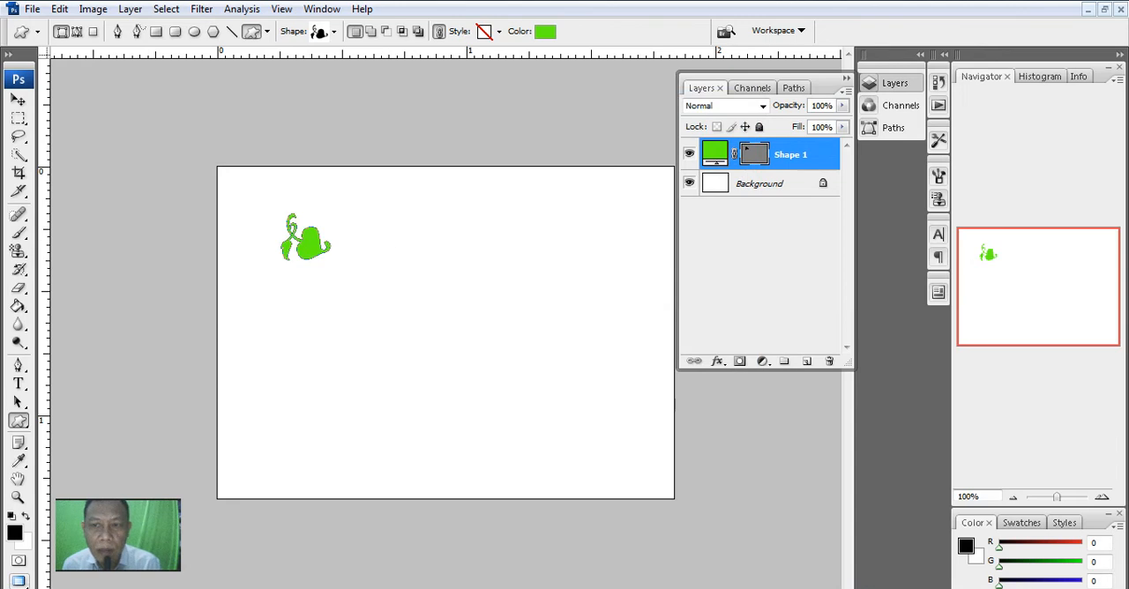
- Add Drop Shadow and Bevel and Emboss effects to the Shape 1 layer with their default settings
left_click(718, 362)
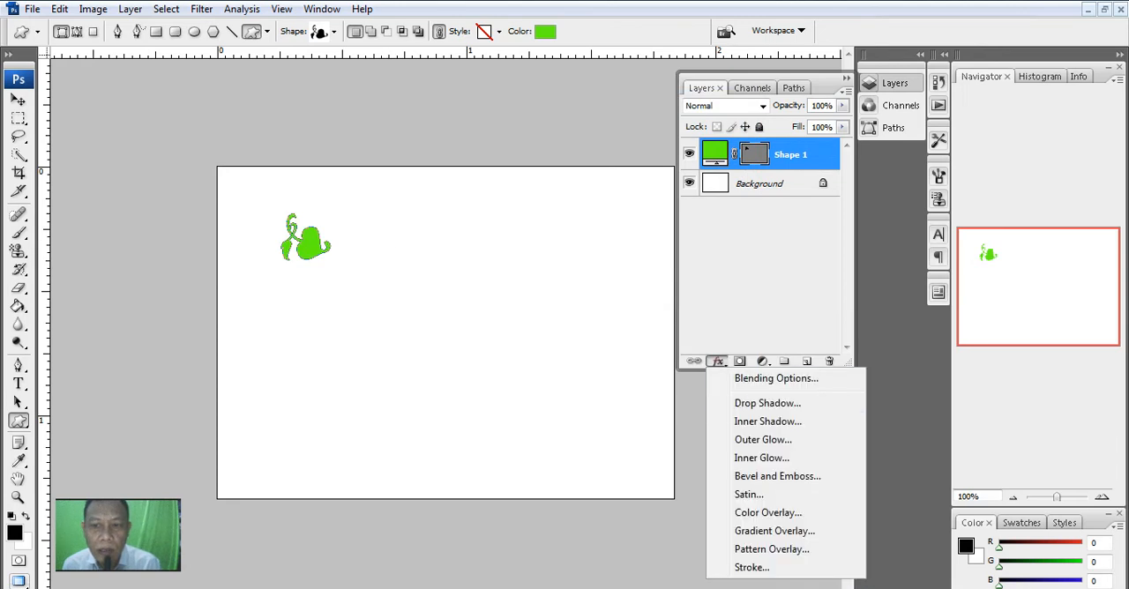
left_click(767, 403)
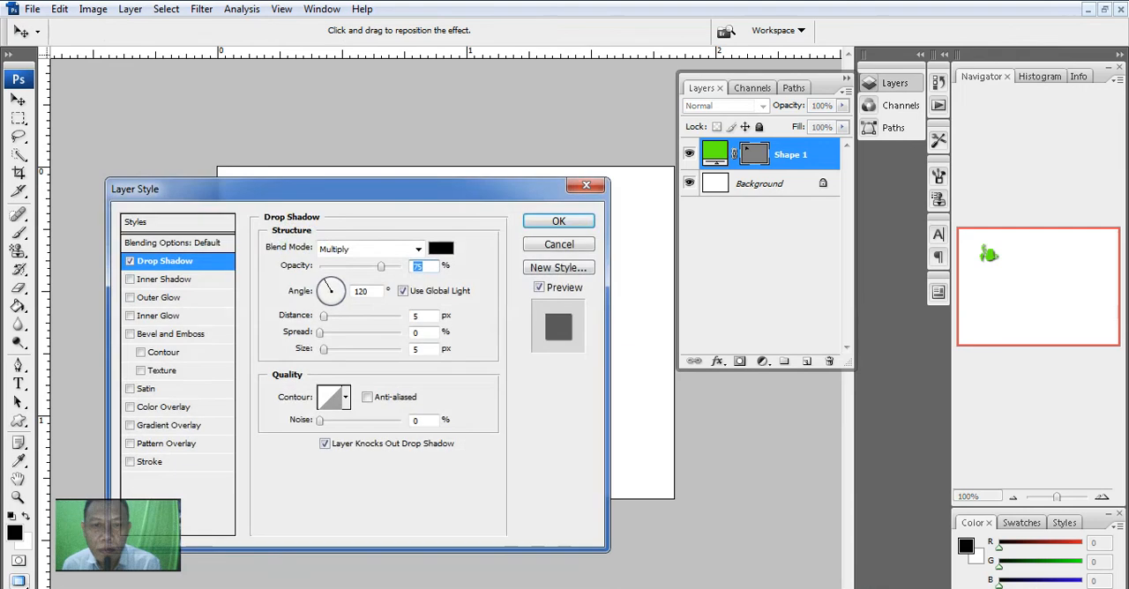
left_click_drag(353, 189, 562, 309)
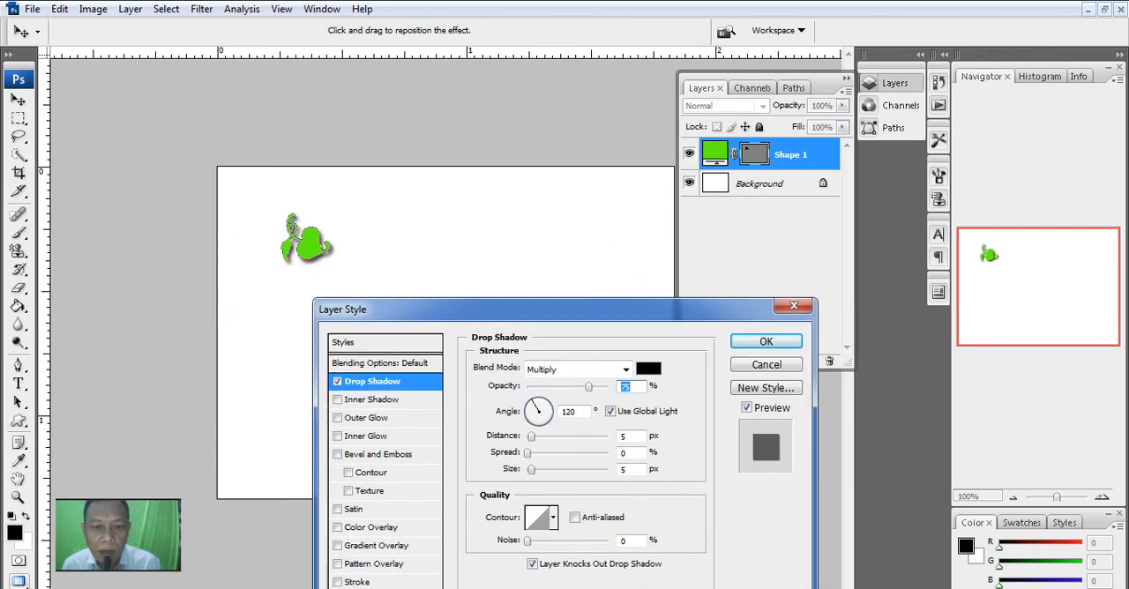
left_click(337, 455)
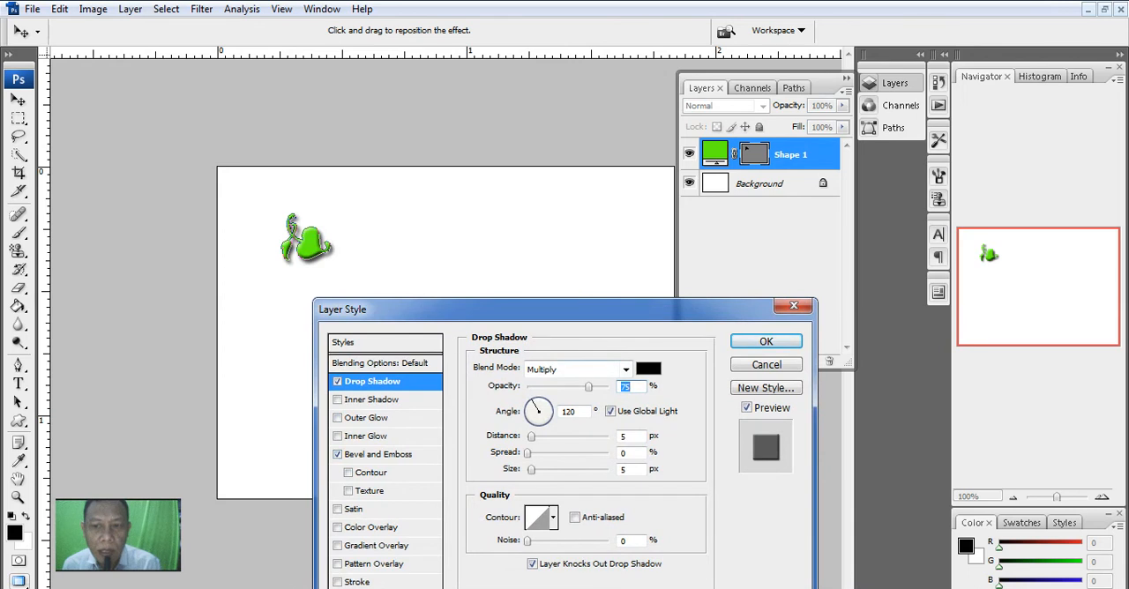
left_click(766, 341)
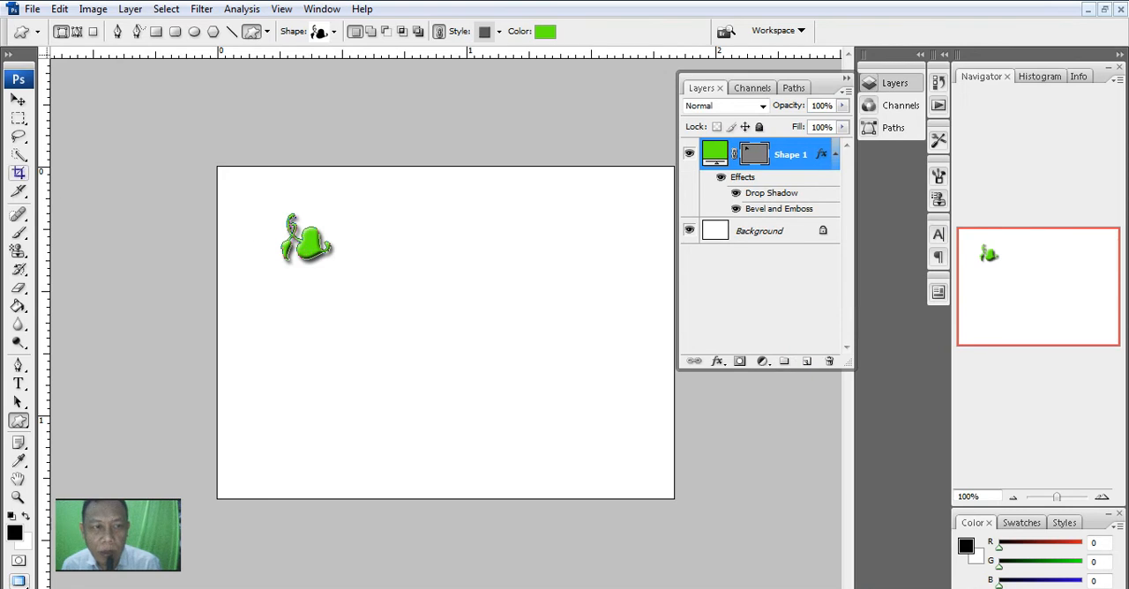
- Crop the canvas tightly around the green Hedera shape and its shadow
left_click(20, 174)
mouse_move(271, 214)
left_mouse_down()
mouse_move(297, 252)
mouse_move(342, 271)
left_mouse_up()
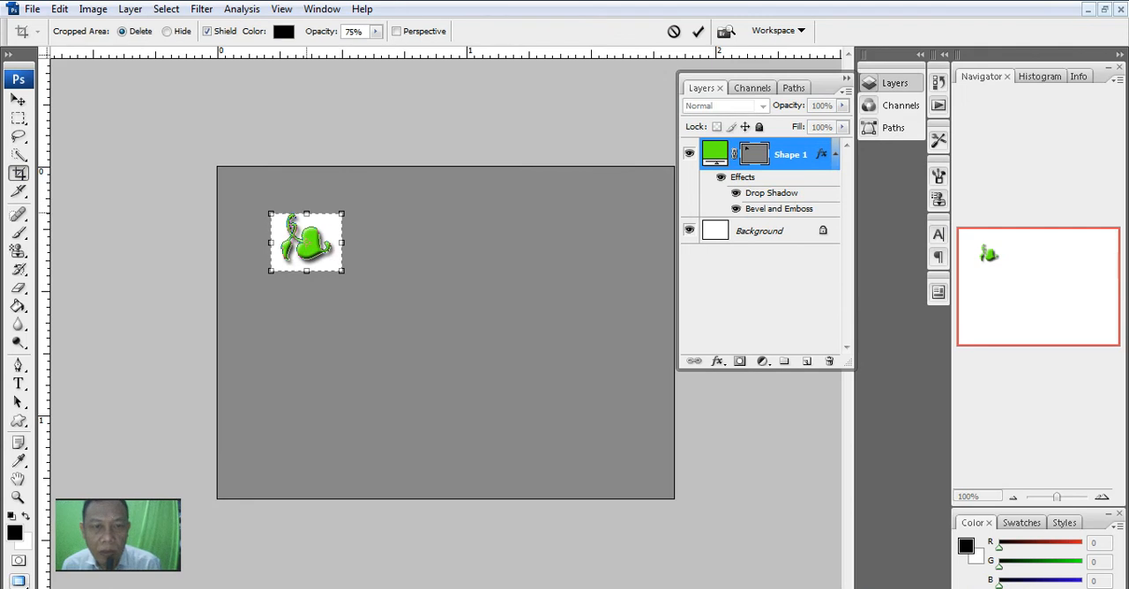
mouse_move(307, 213)
left_mouse_down()
mouse_move(338, 213)
mouse_move(320, 226)
left_mouse_up()
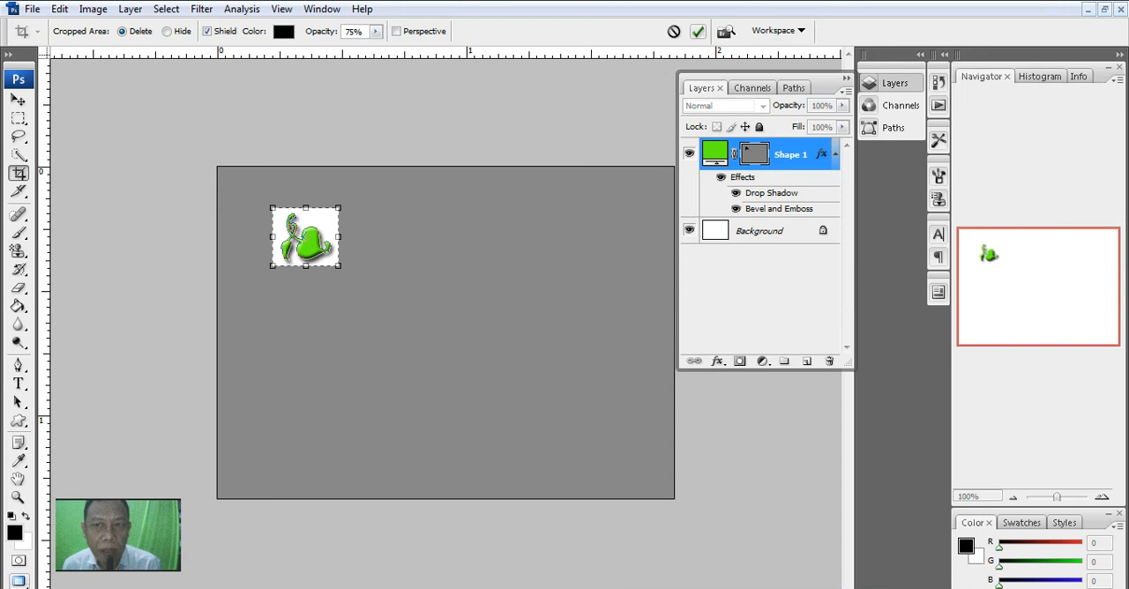
left_click(698, 31)
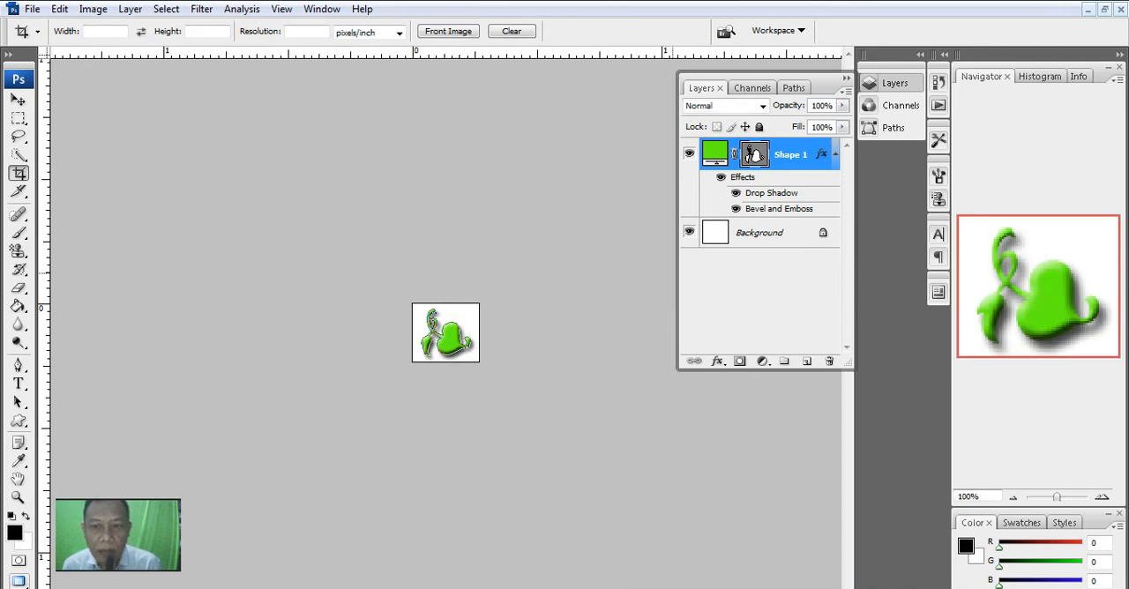
- Hide the Background layer and try to define a pattern from the green Hedera shape
left_click(689, 232)
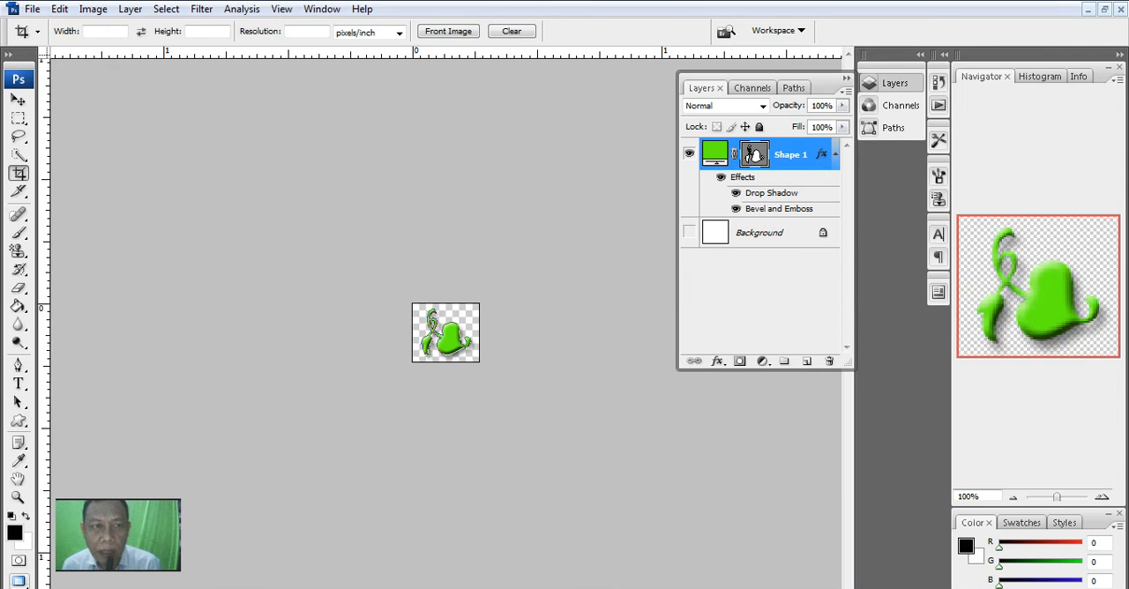
left_click(59, 9)
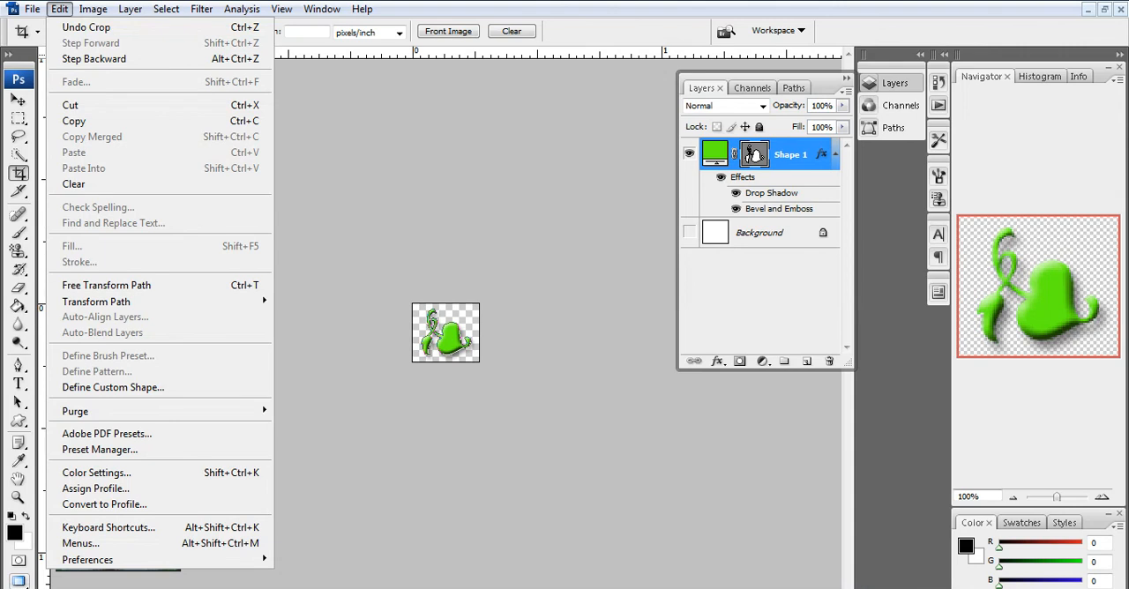
key("Escape")
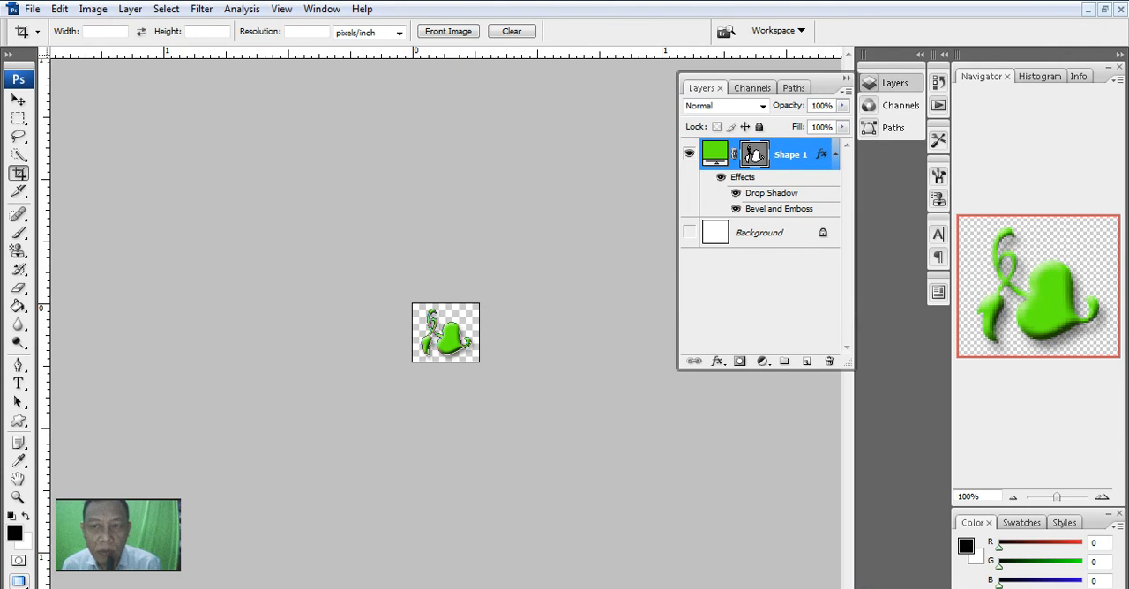
right_click(782, 155)
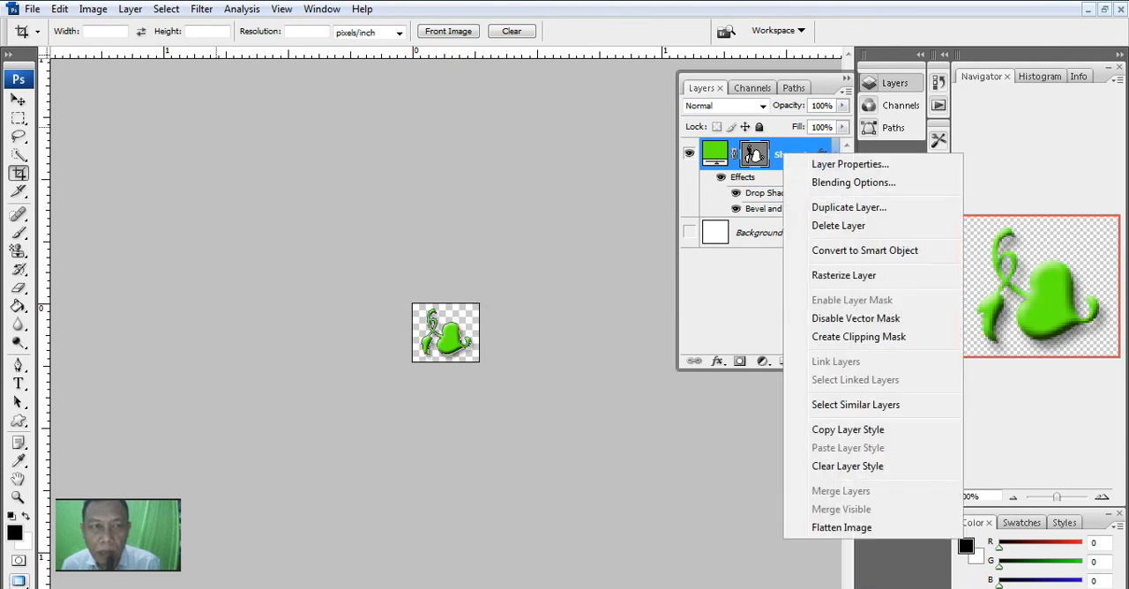
left_click(19, 101)
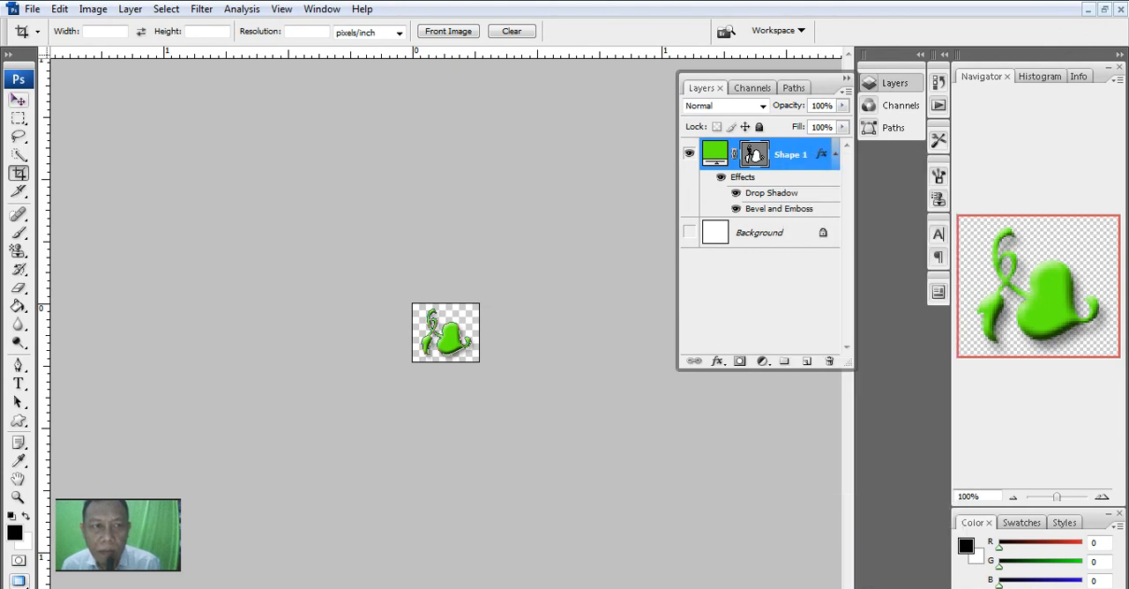
left_click(59, 8)
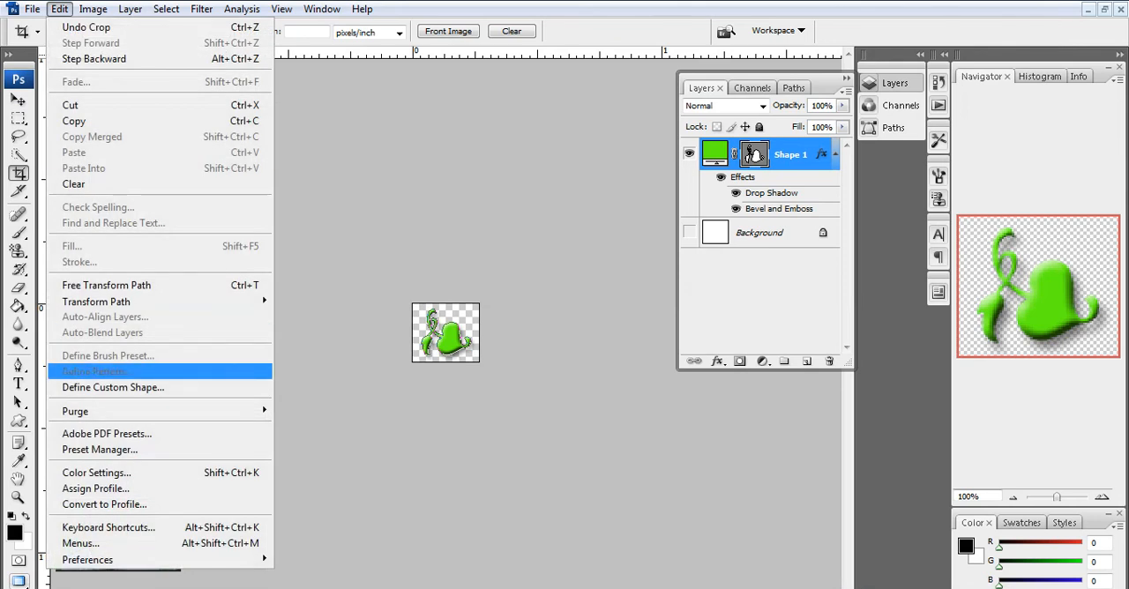
key("Escape")
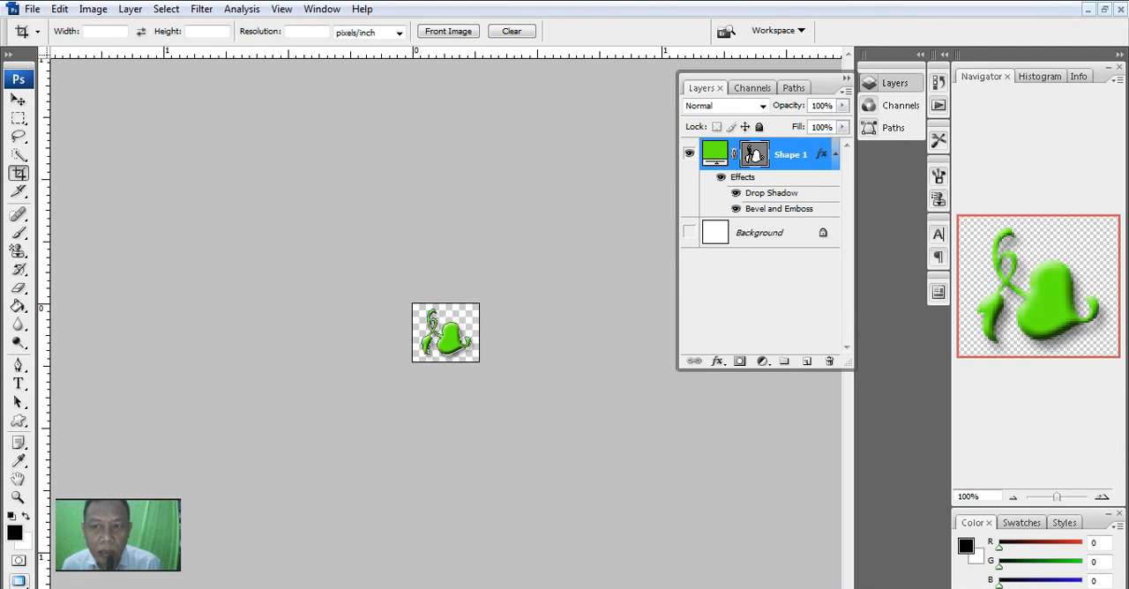
- Convert the Shape 1 layer to a smart object and define the artwork as a pattern, keeping the default name
right_click(788, 154)
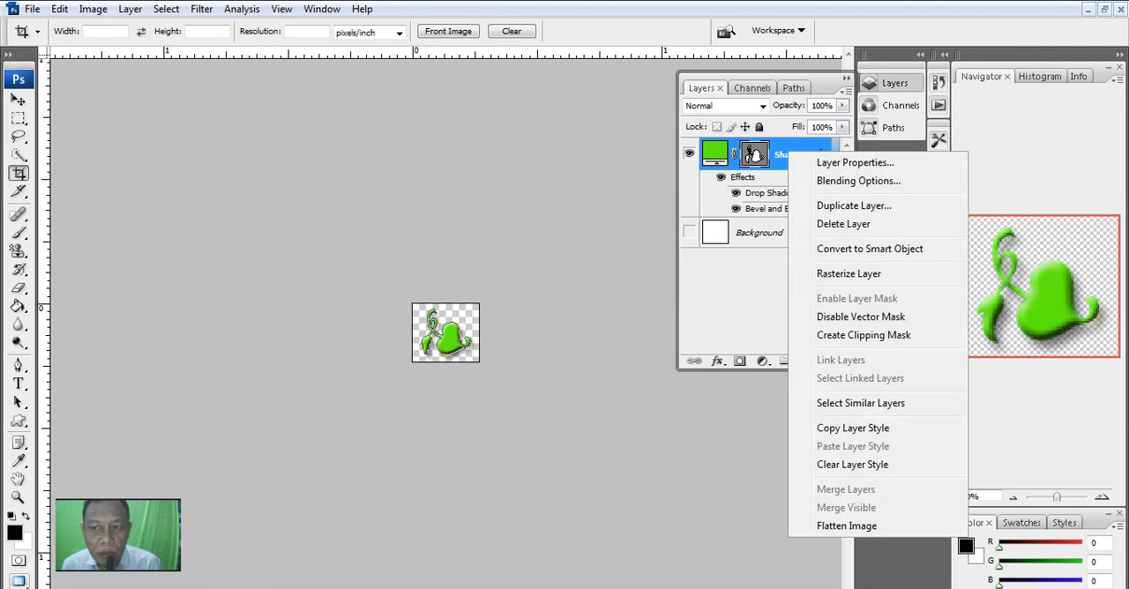
left_click(870, 249)
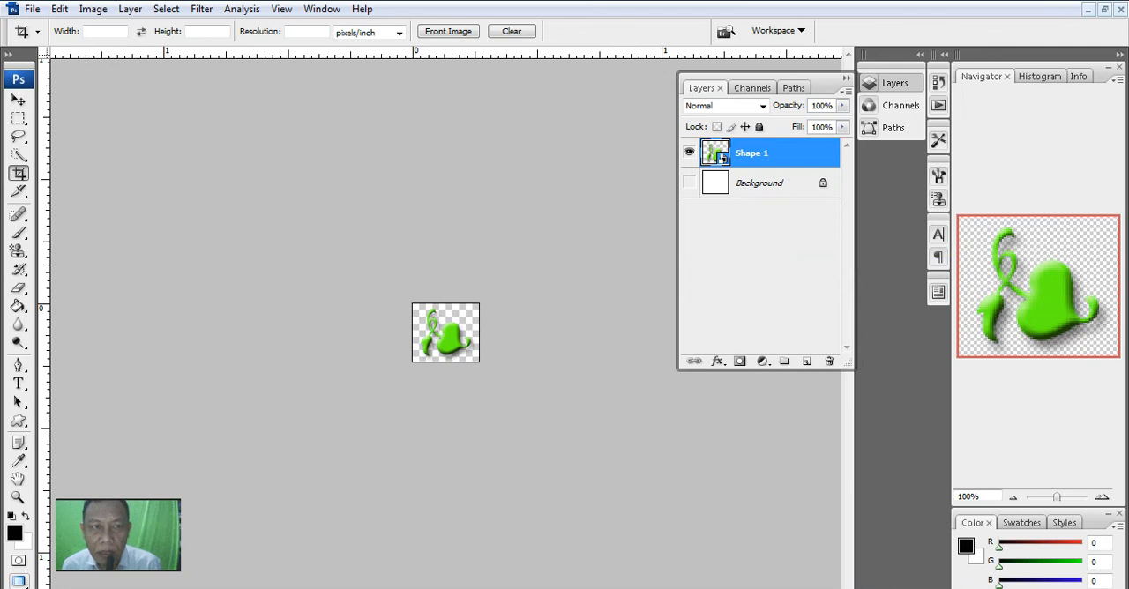
left_click(59, 9)
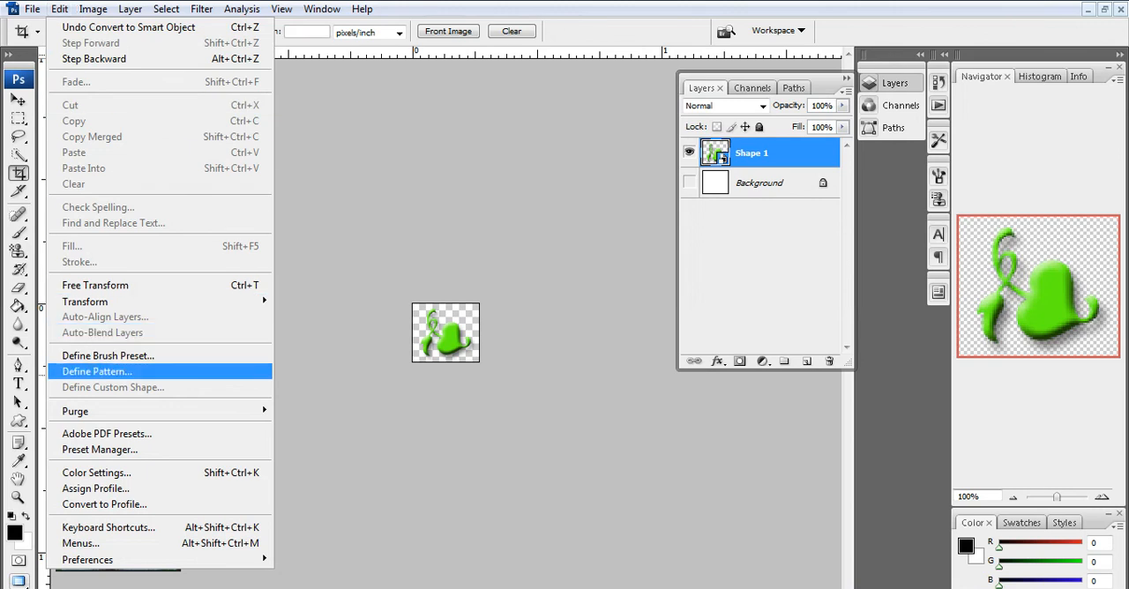
key("Return")
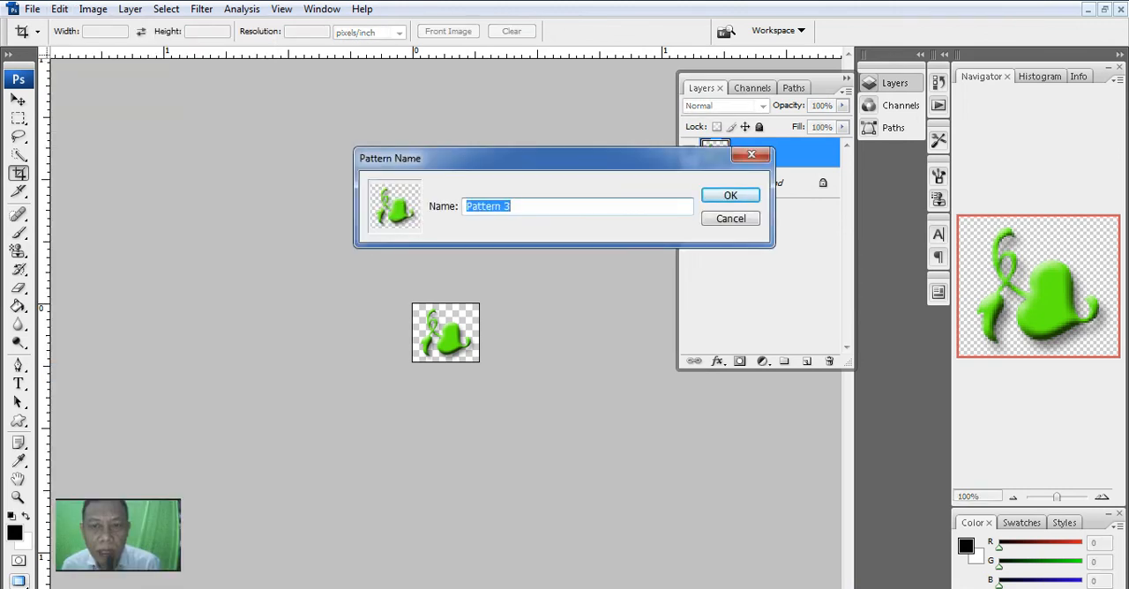
key("Return")
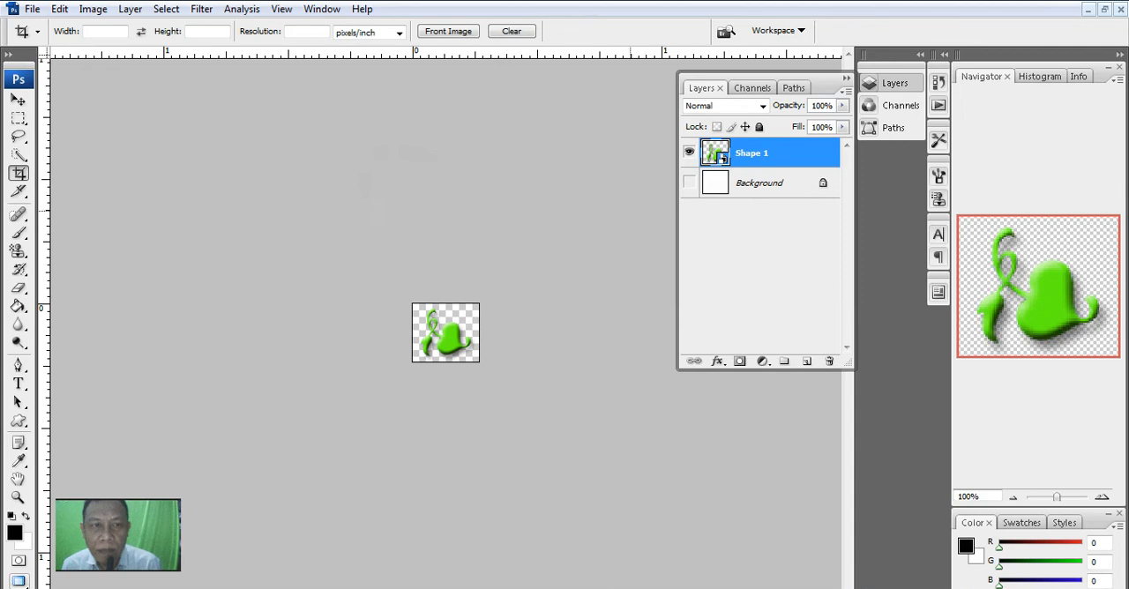
- Create a new 550 × 400 pixel RGB document at 300 pixels/inch with a white background
left_click(32, 9)
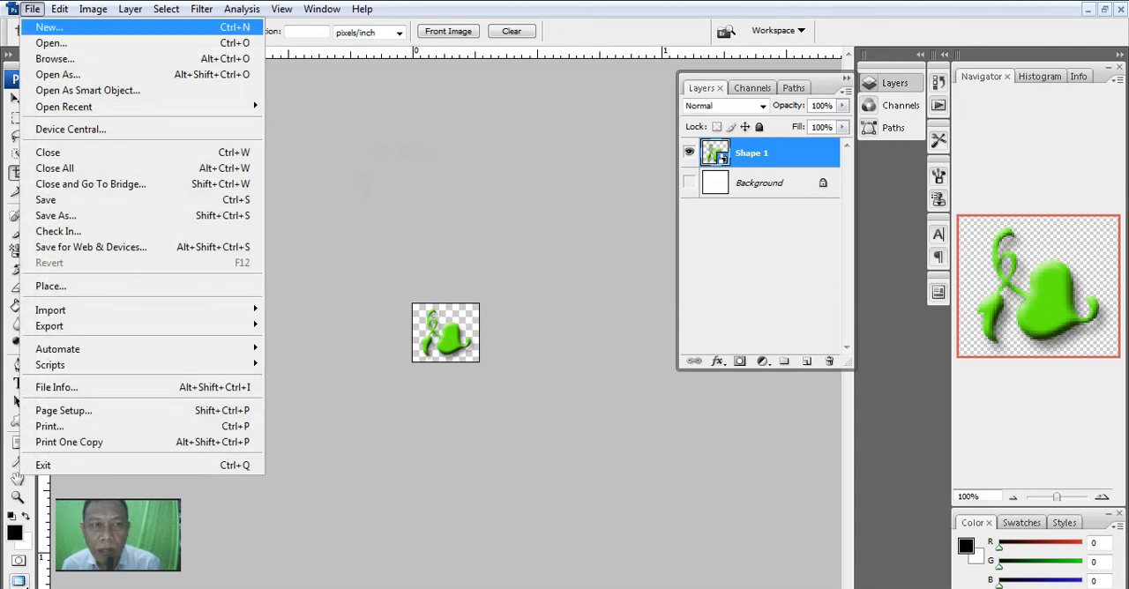
left_click(49, 28)
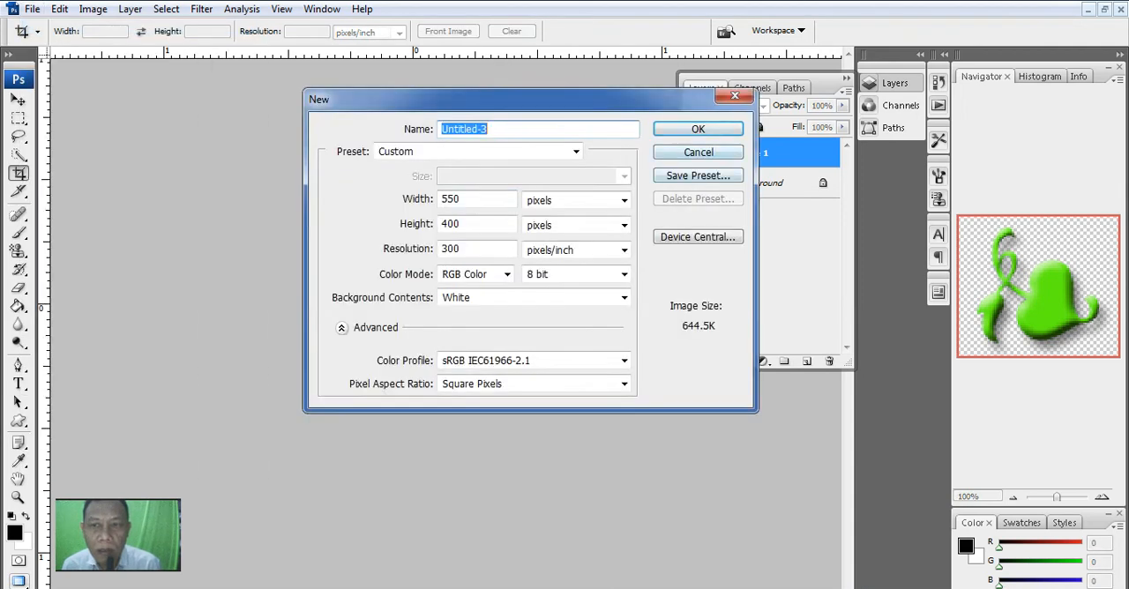
key("Escape")
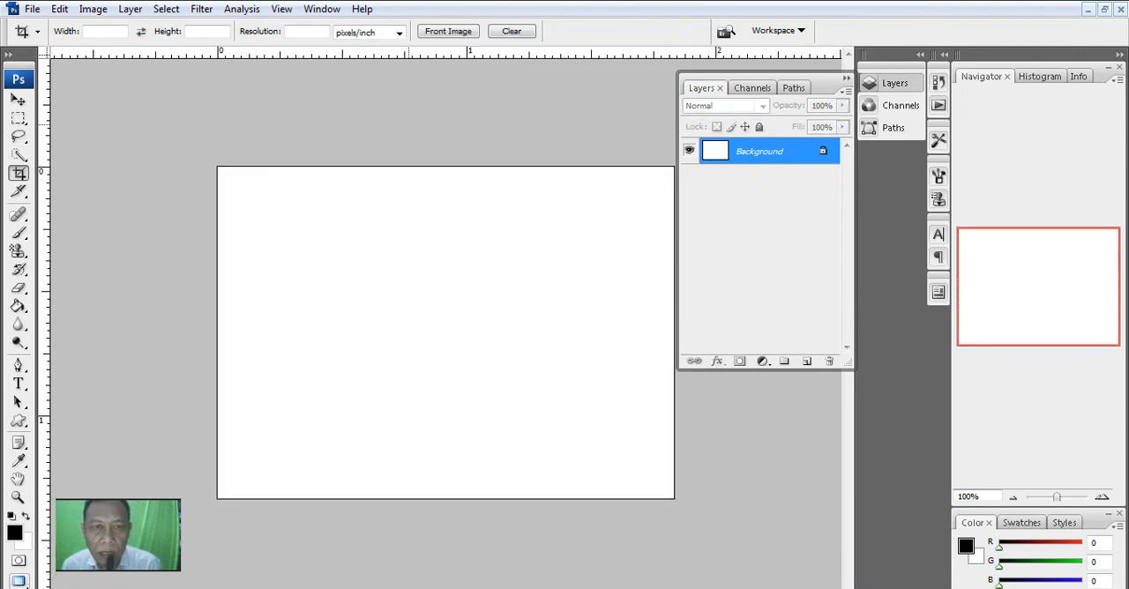
- Paint the green Hedera pattern across the entire blank canvas with the Pattern Stamp tool
key("s")
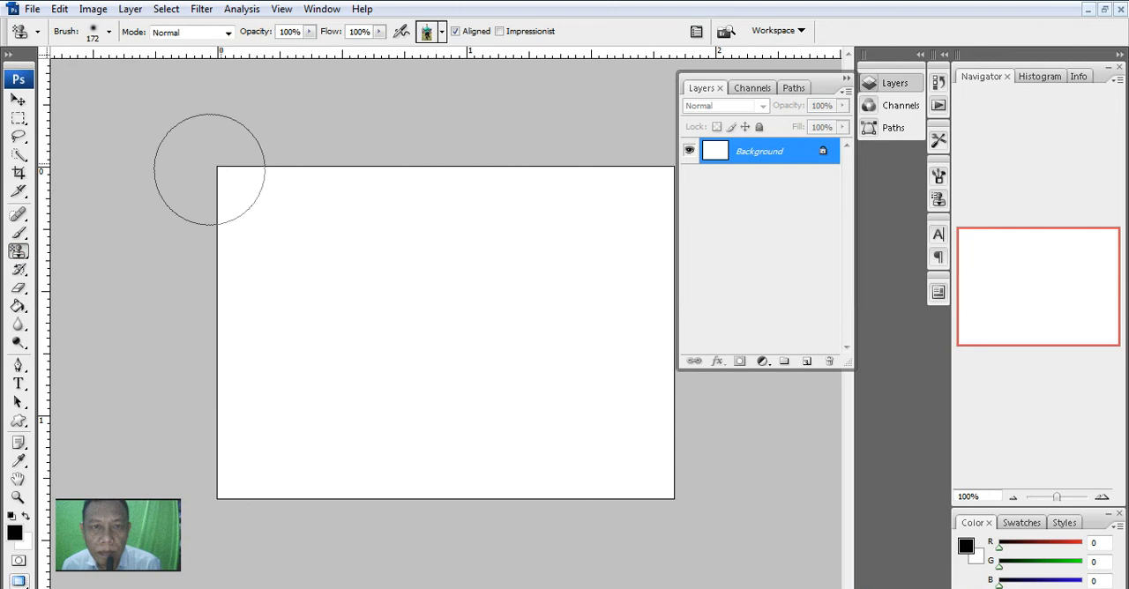
left_click(442, 32)
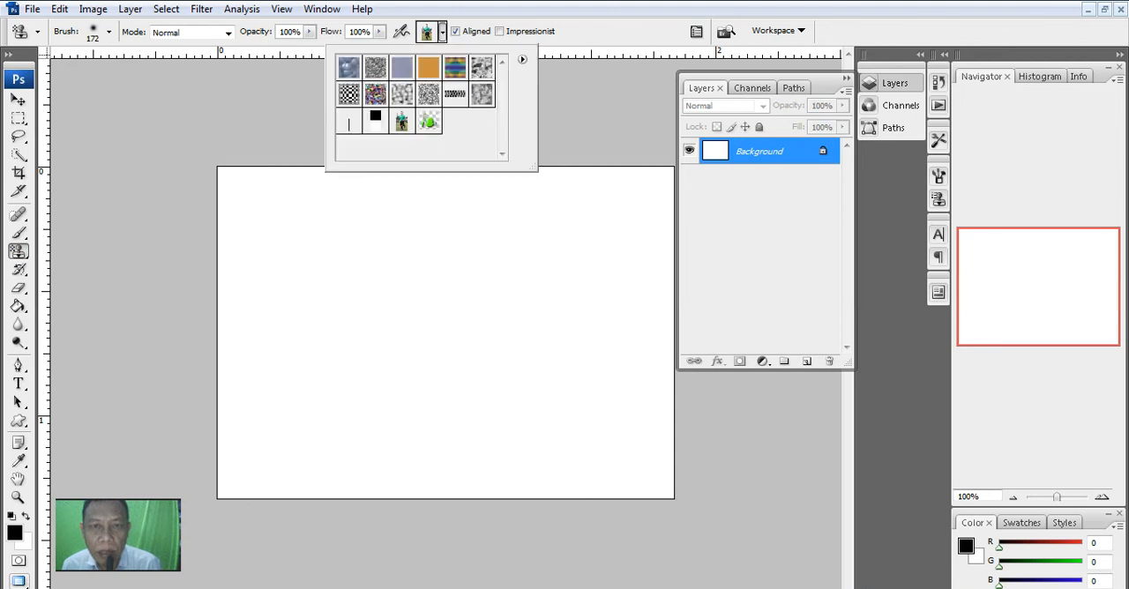
left_click(428, 121)
mouse_move(265, 265)
left_mouse_down()
mouse_move(300, 229)
mouse_move(393, 220)
mouse_move(466, 229)
mouse_move(553, 263)
mouse_move(445, 309)
mouse_move(280, 345)
mouse_move(504, 353)
mouse_move(618, 433)
mouse_move(332, 444)
mouse_move(375, 436)
mouse_move(630, 315)
mouse_move(582, 208)
mouse_move(358, 207)
mouse_move(221, 297)
left_mouse_up()
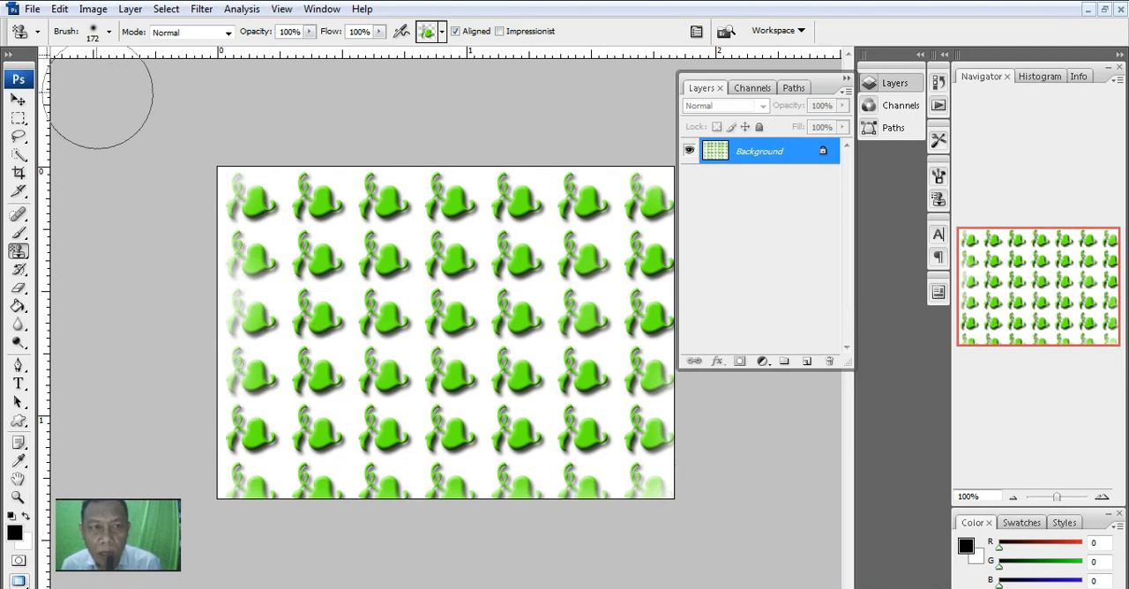
- Create another new document 800 pixels wide and 600 pixels high at 300 pixels/inch with a white background
left_click(31, 9)
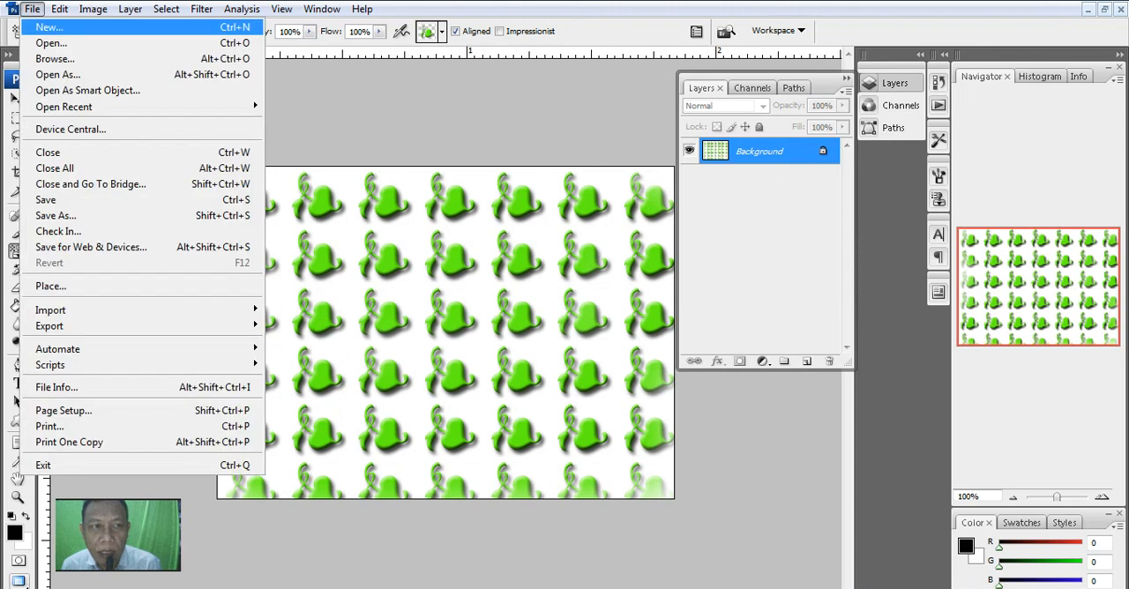
left_click(49, 28)
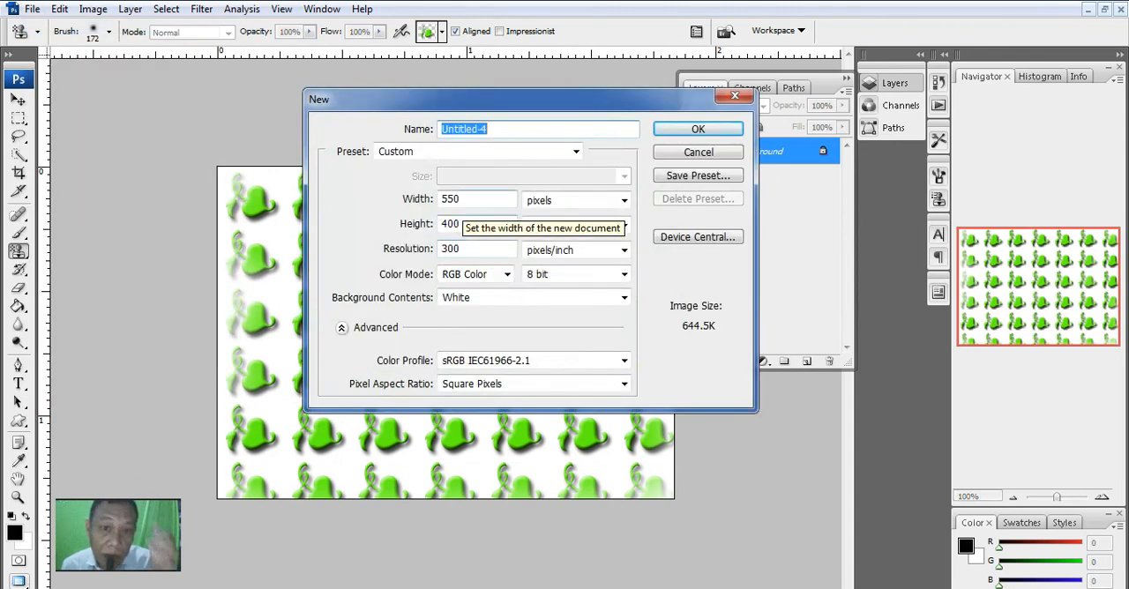
double_click(462, 202)
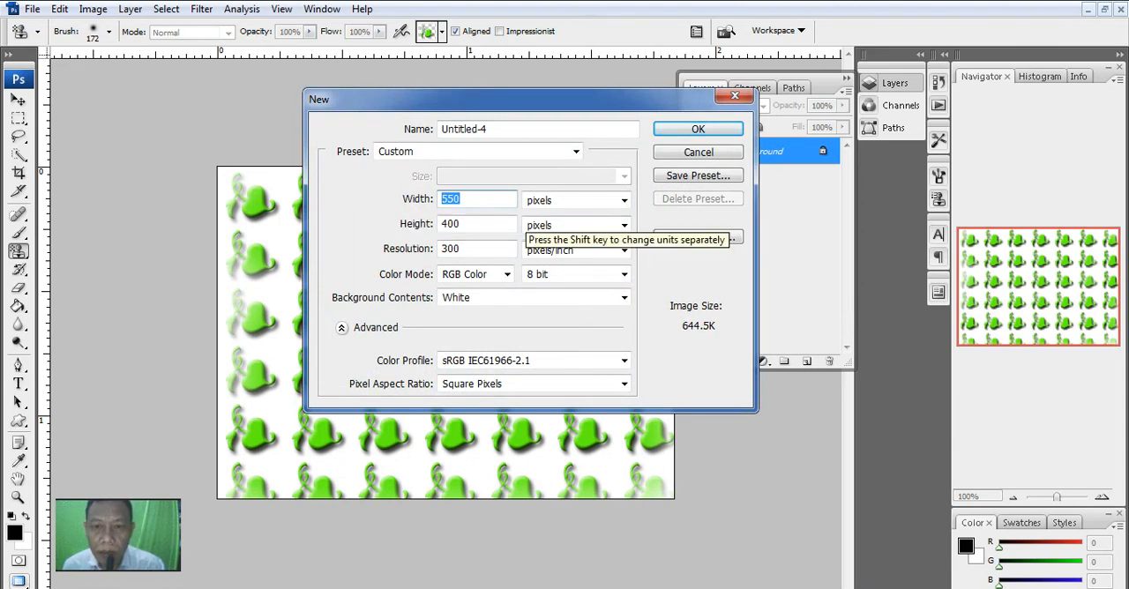
type("800")
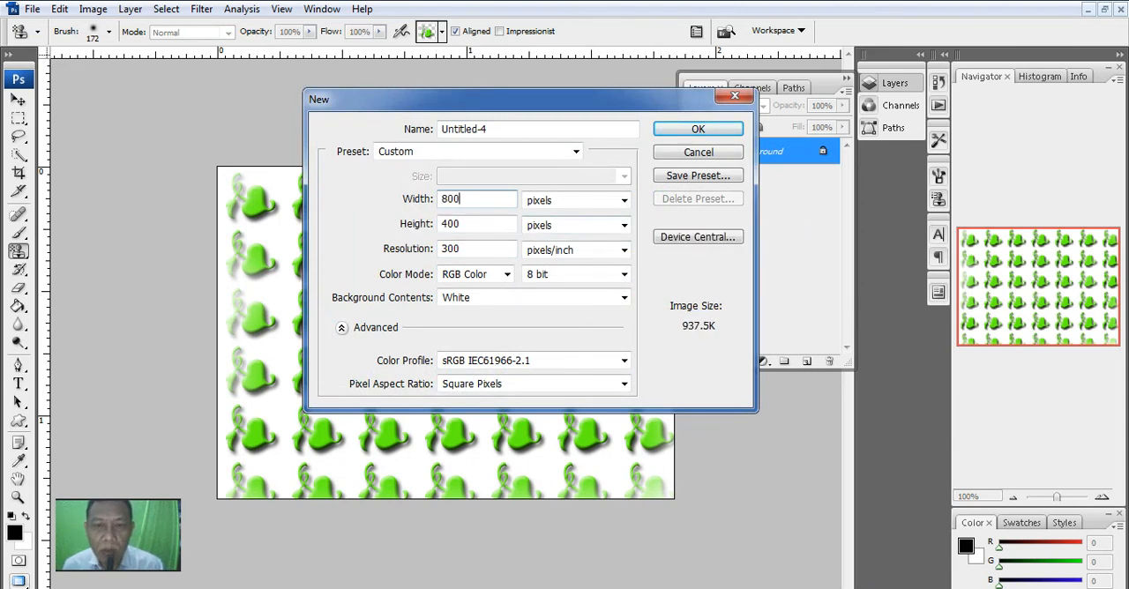
key("Tab")
type("600")
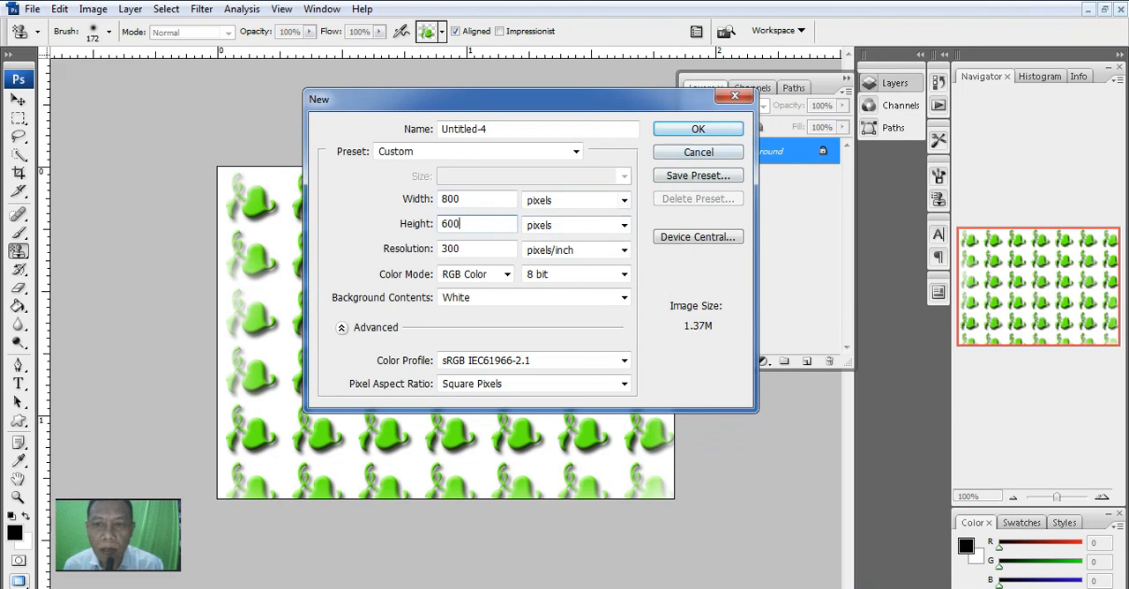
key("Return")
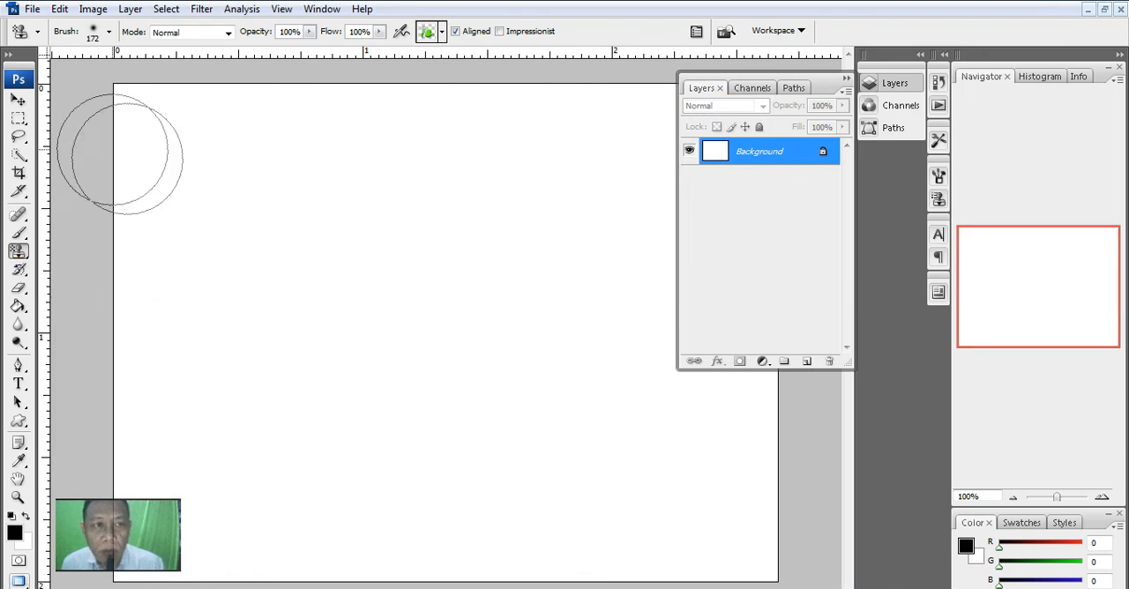
- Fill the Background layer with the green Hedera custom pattern in Normal mode at 100% opacity
left_click(59, 9)
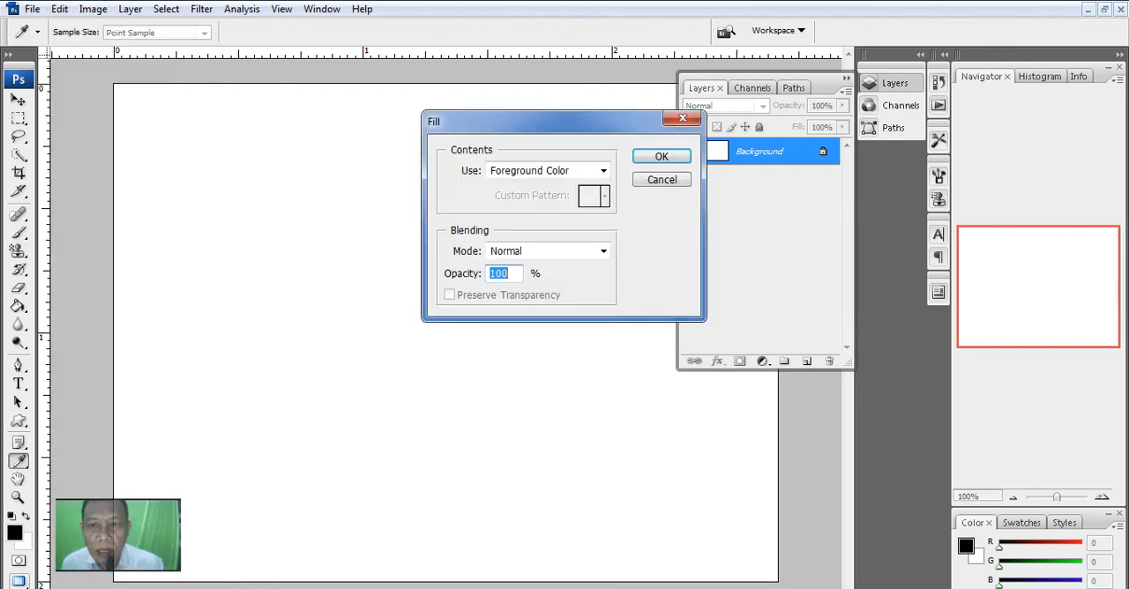
left_click(604, 171)
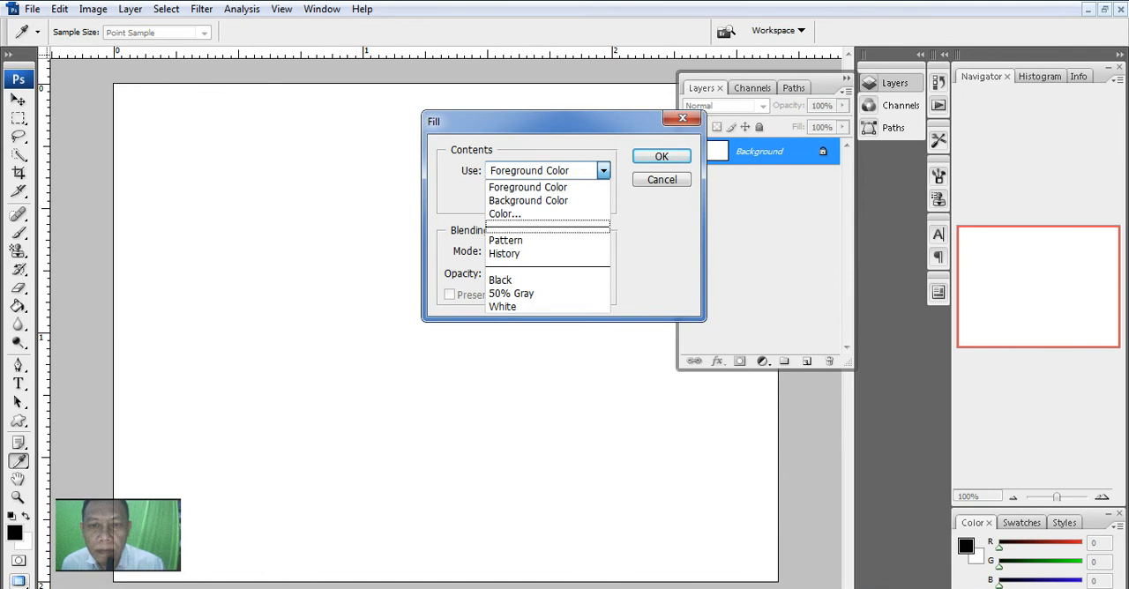
left_click(529, 240)
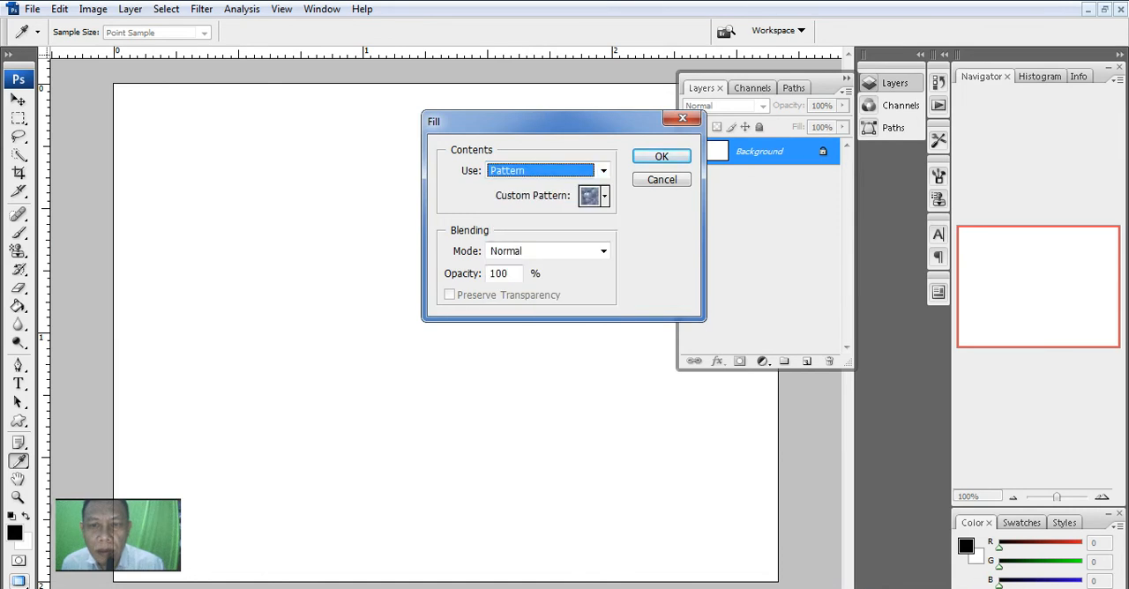
left_click(605, 195)
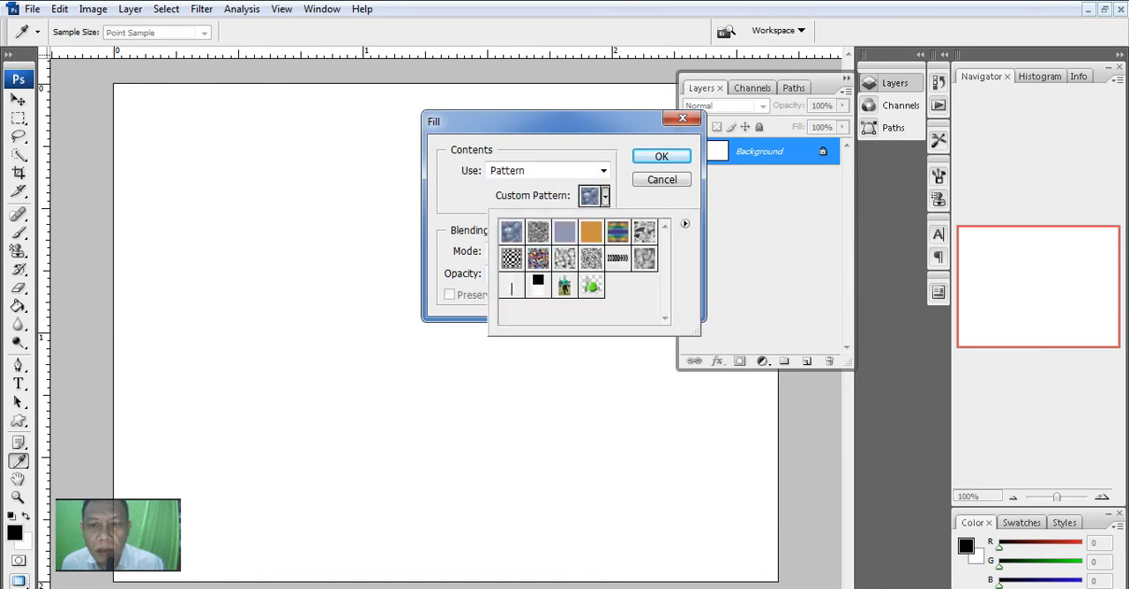
left_click(592, 285)
left_click(659, 157)
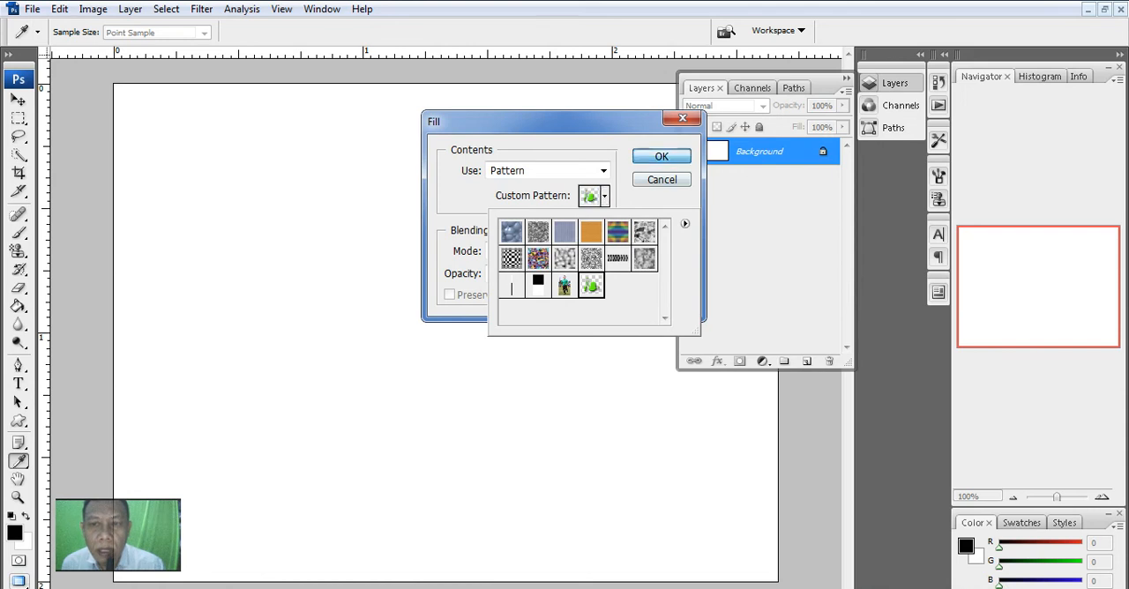